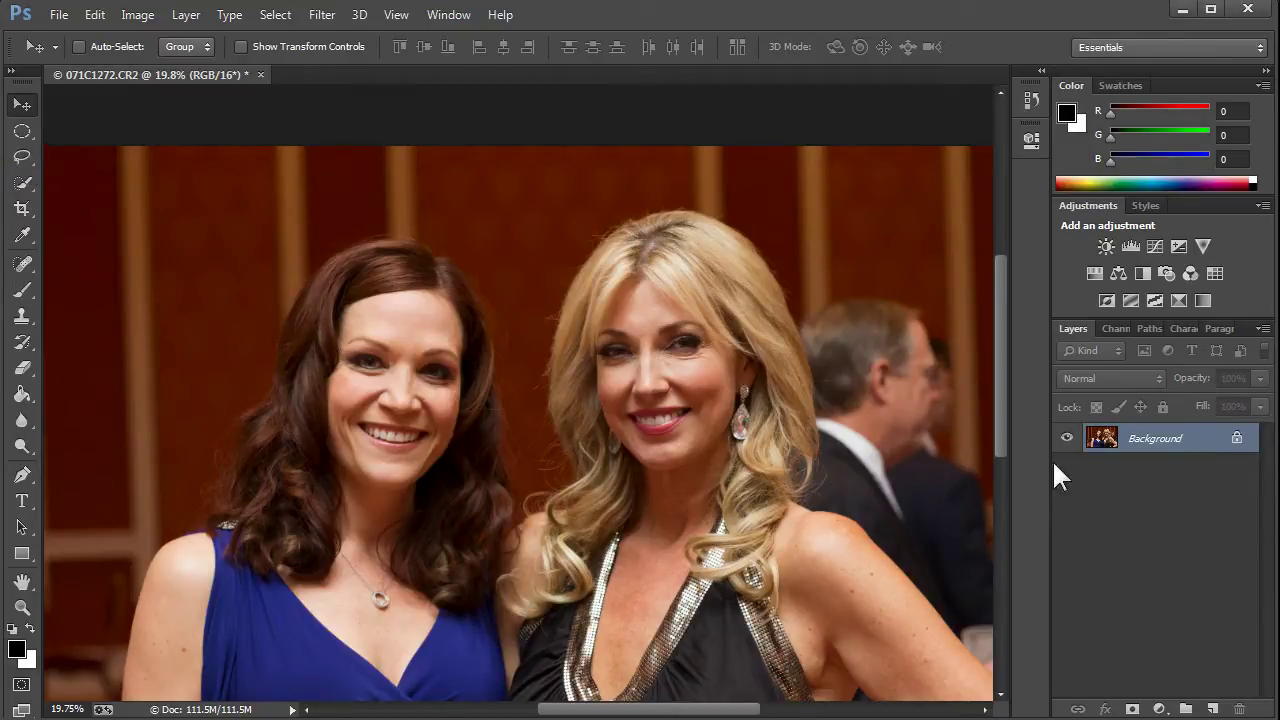
- Pick the Lasso tool so the eyes can be outlined freehand
click(22, 157)
- Lasso both of the dark-haired woman's eyes, zooming in to extend the first outline to her brow
mouse_move(348, 351)
mouse_down()
mouse_move(378, 338)
mouse_move(404, 362)
mouse_move(395, 382)
mouse_move(342, 381)
mouse_move(346, 349)
mouse_up()
key(shift)
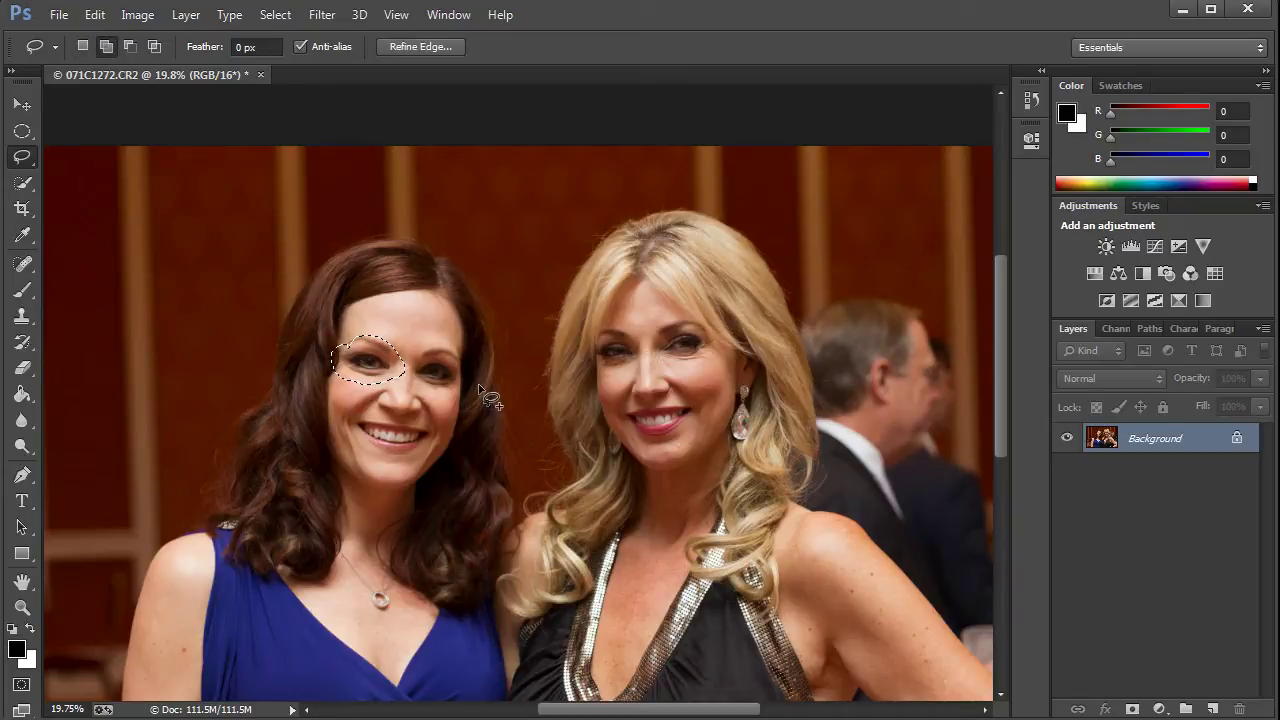
mouse_move(418, 370)
mouse_down()
mouse_move(445, 358)
mouse_move(461, 380)
mouse_move(440, 392)
mouse_move(419, 368)
mouse_up()
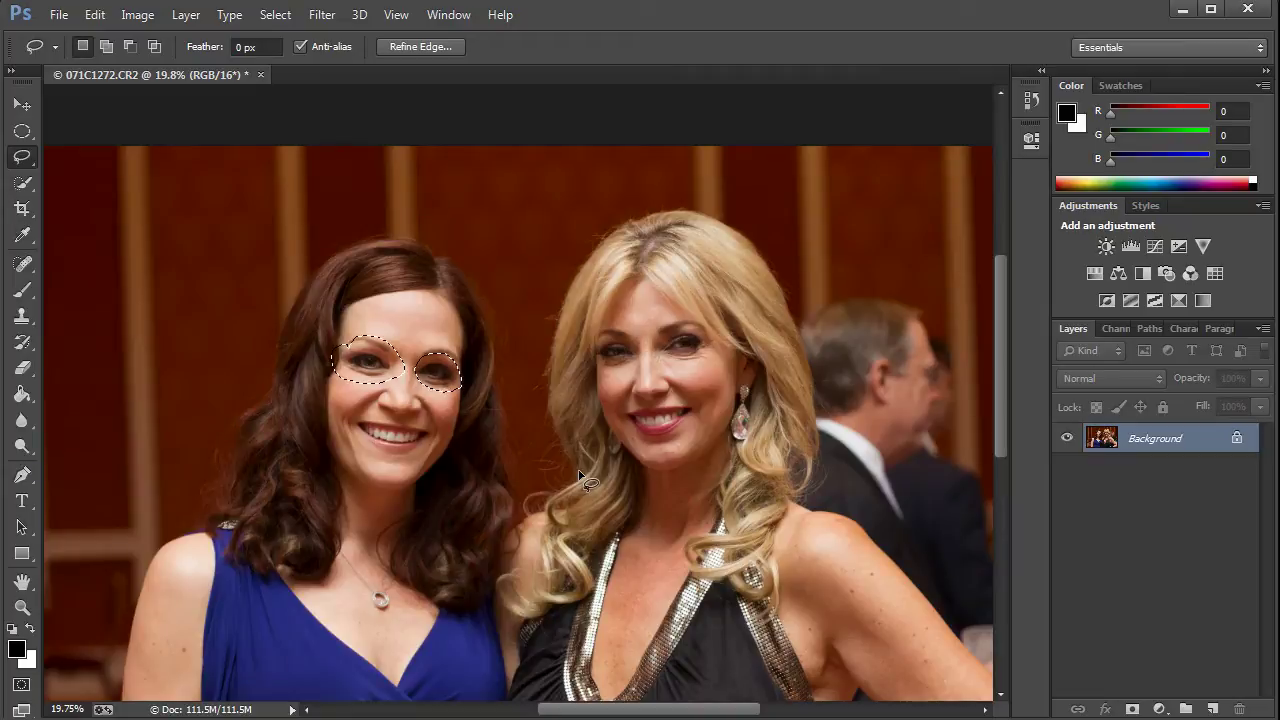
key(z)
click(604, 400)
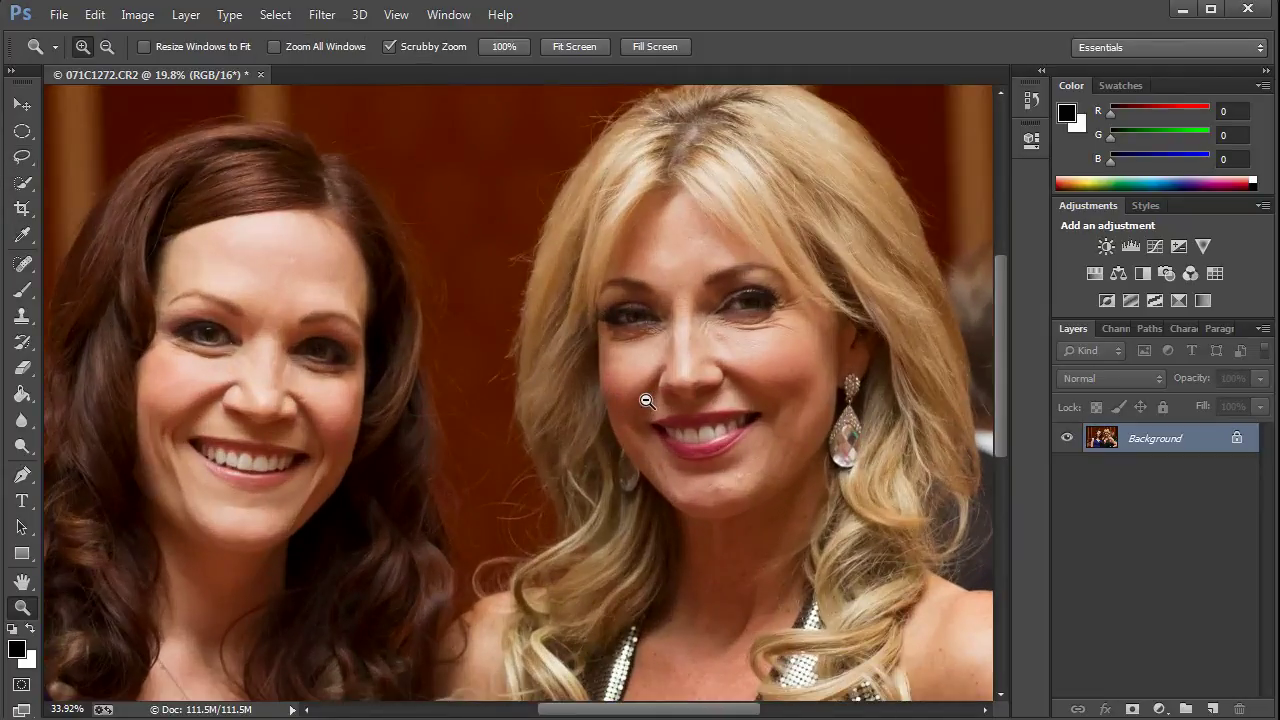
key(l)
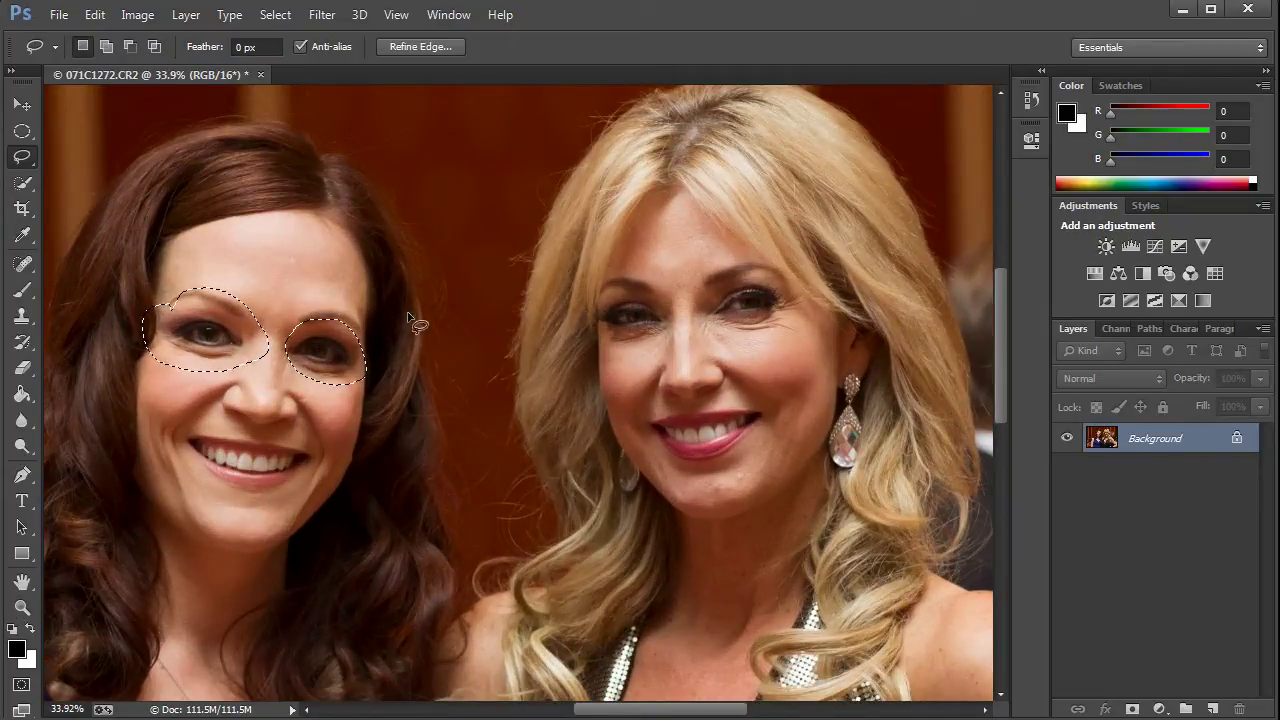
scroll(416, 340, left, 2)
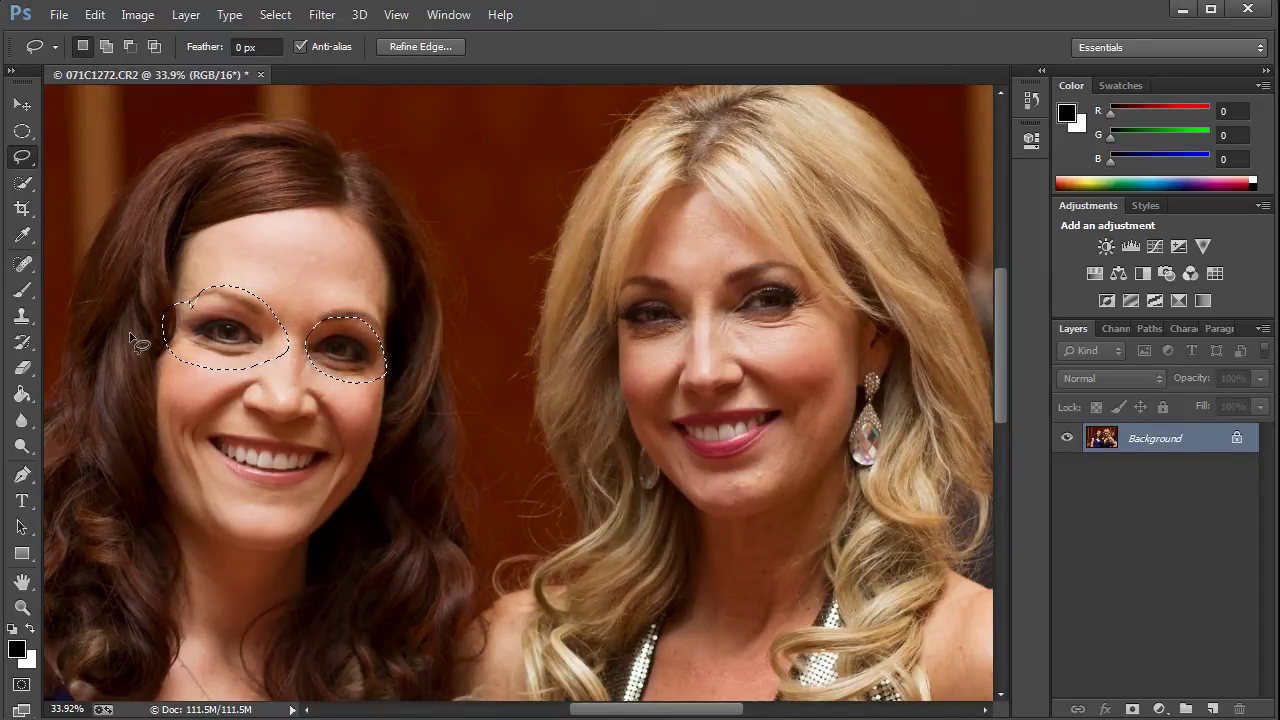
drag(210, 280, 195, 292)
- Feather the eye selection by 10 pixels via Select > Modify > Feather
click(275, 14)
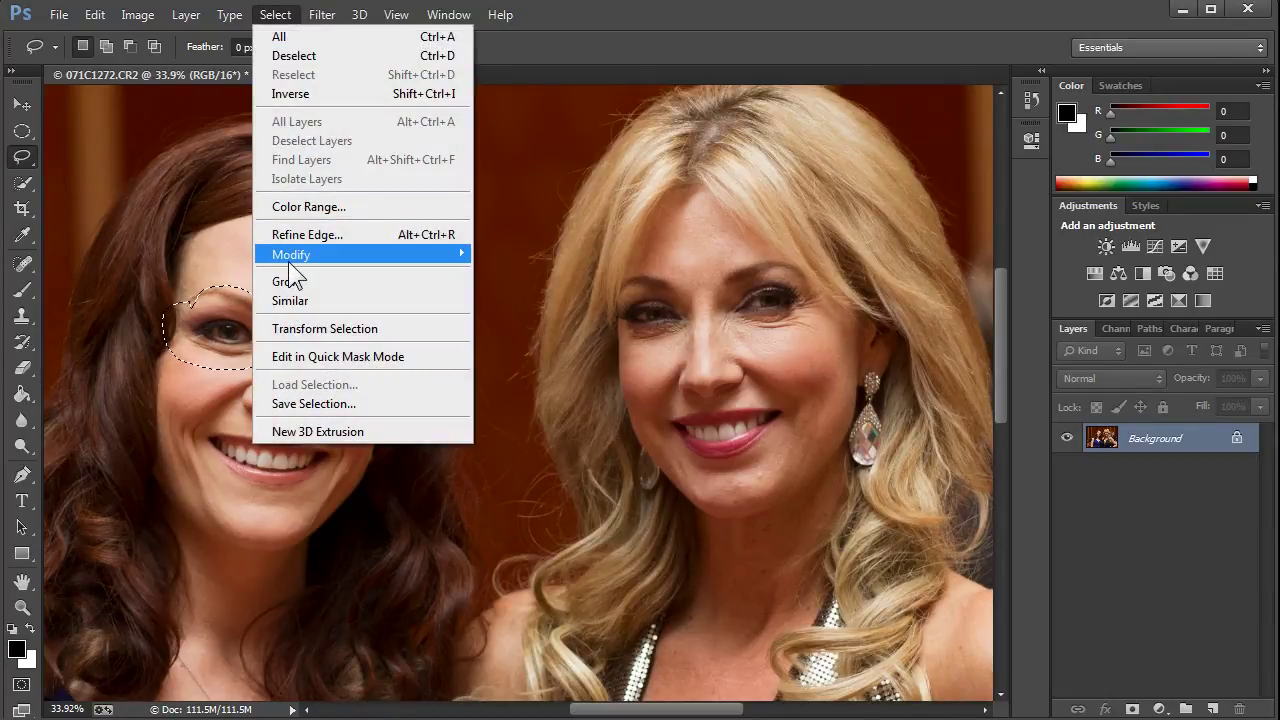
mouse_move(290, 257)
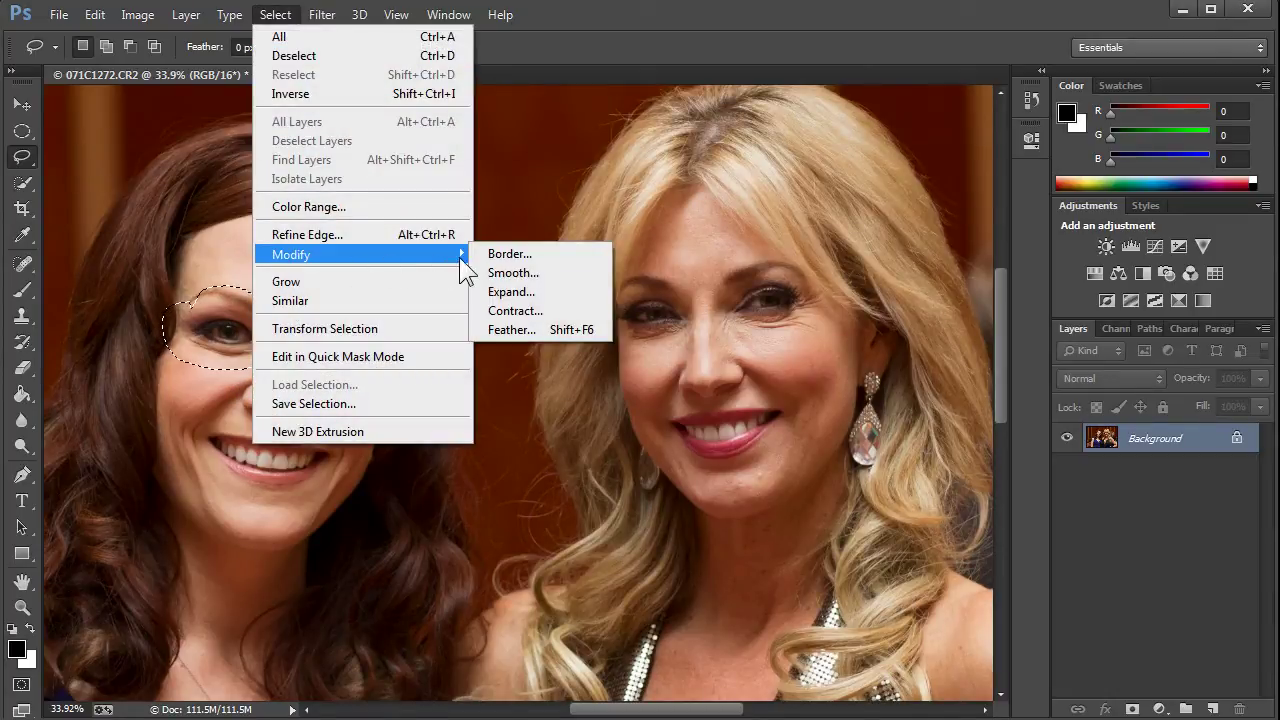
click(512, 330)
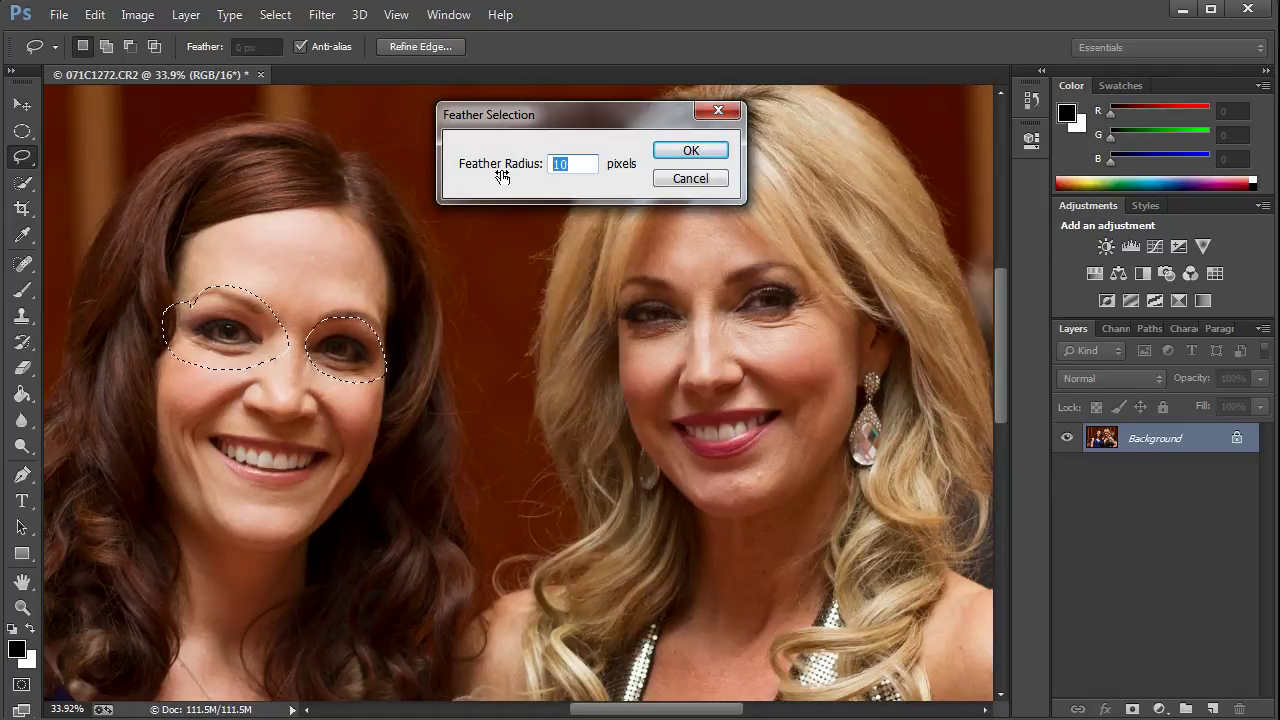
text(10)
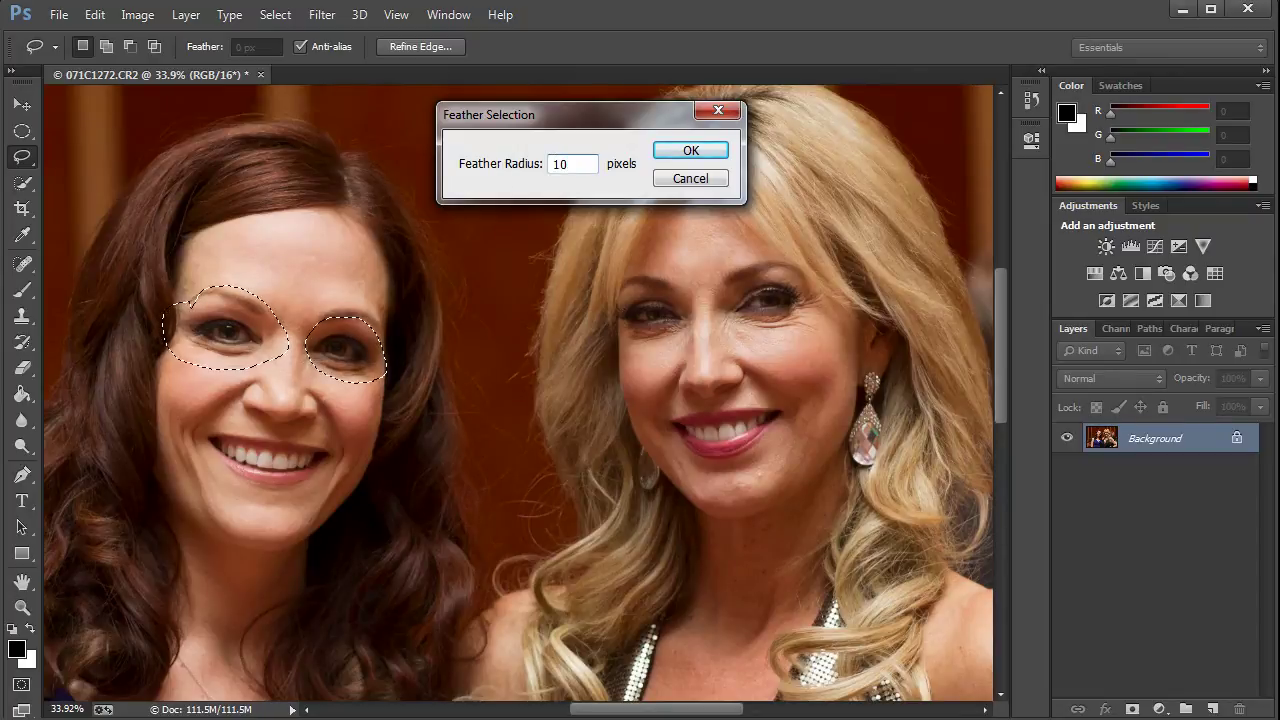
key(Return)
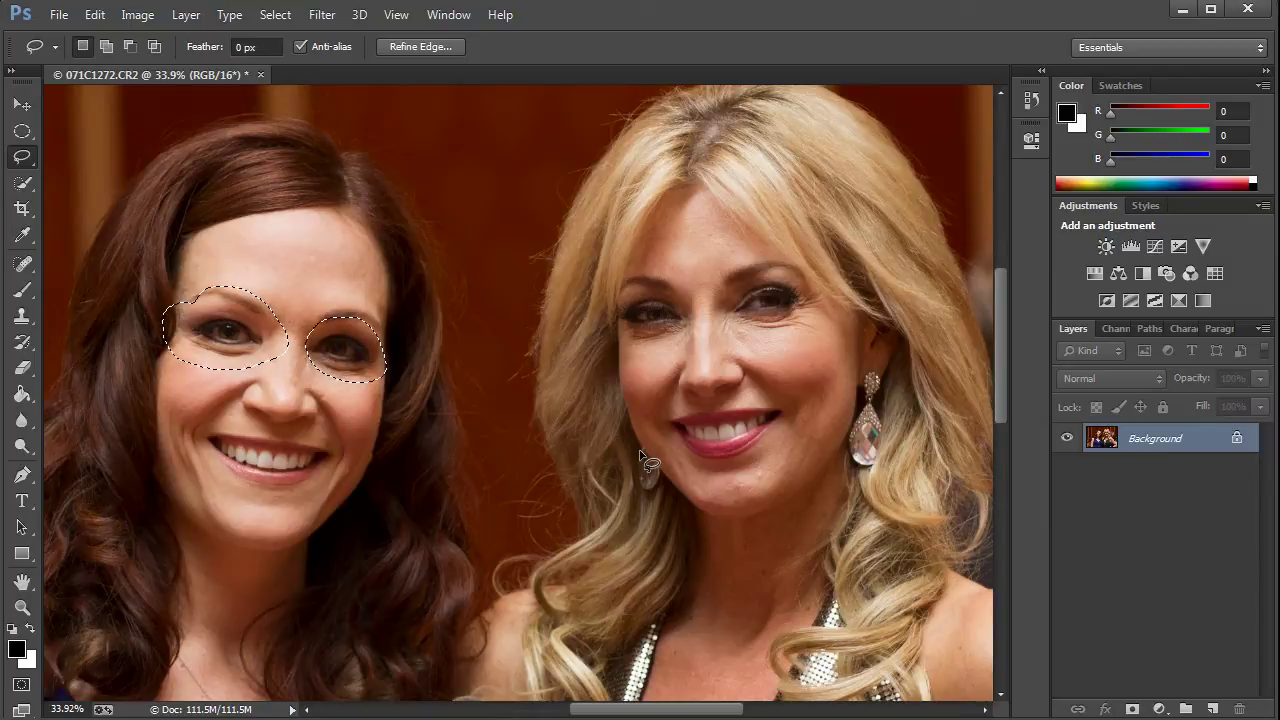
- Copy the feathered eyes to Layer 1 and inspect it zoomed in with the Background hidden
key(ctrl+j)
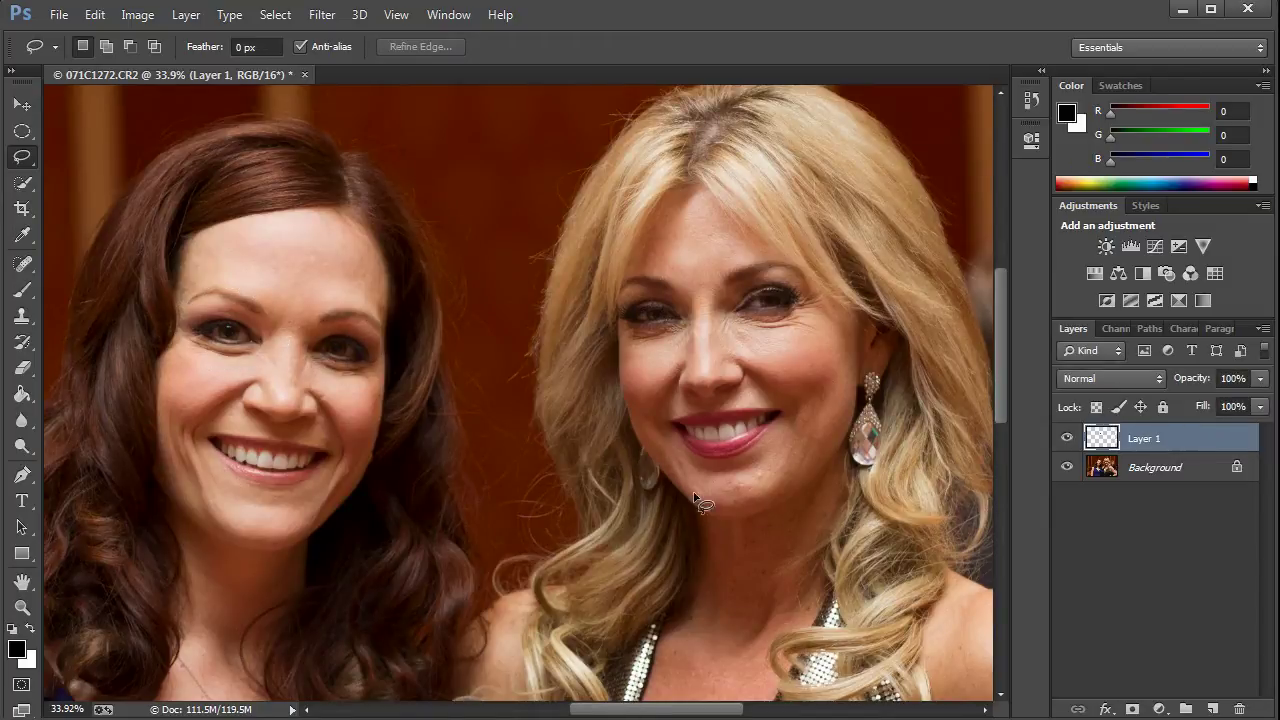
click(1067, 467)
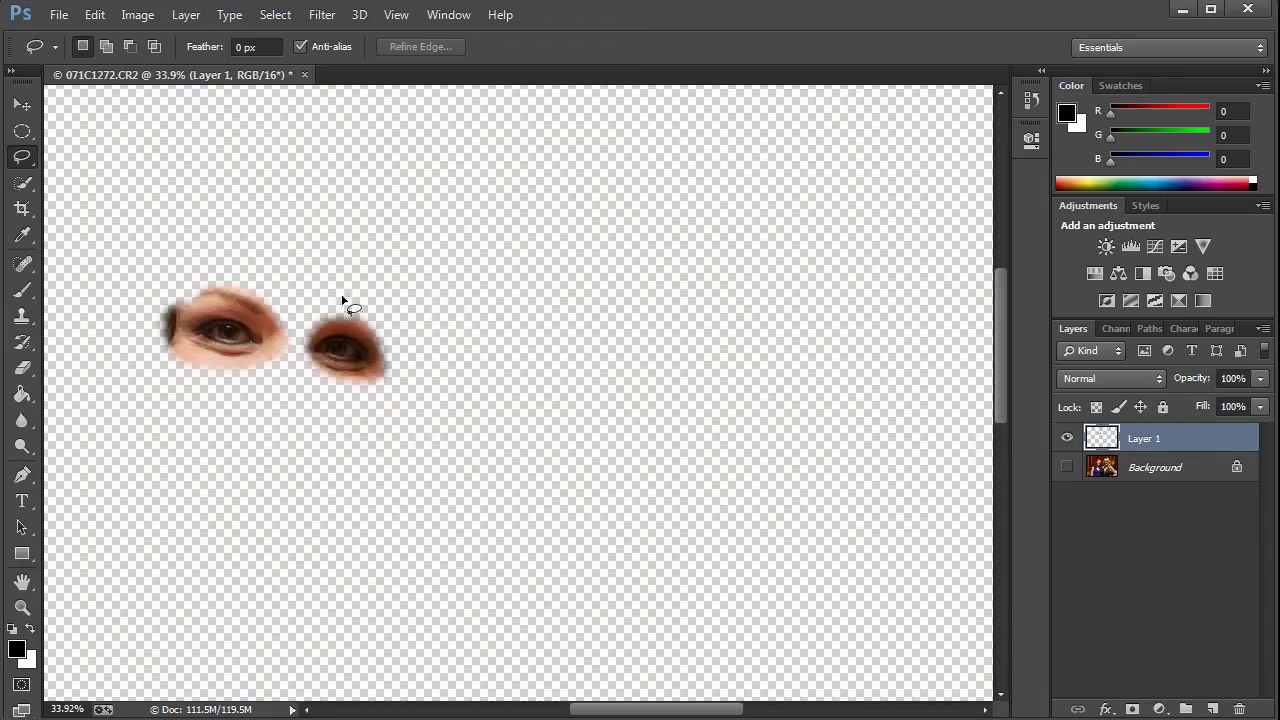
key(z)
drag(208, 305, 325, 320)
key(l)
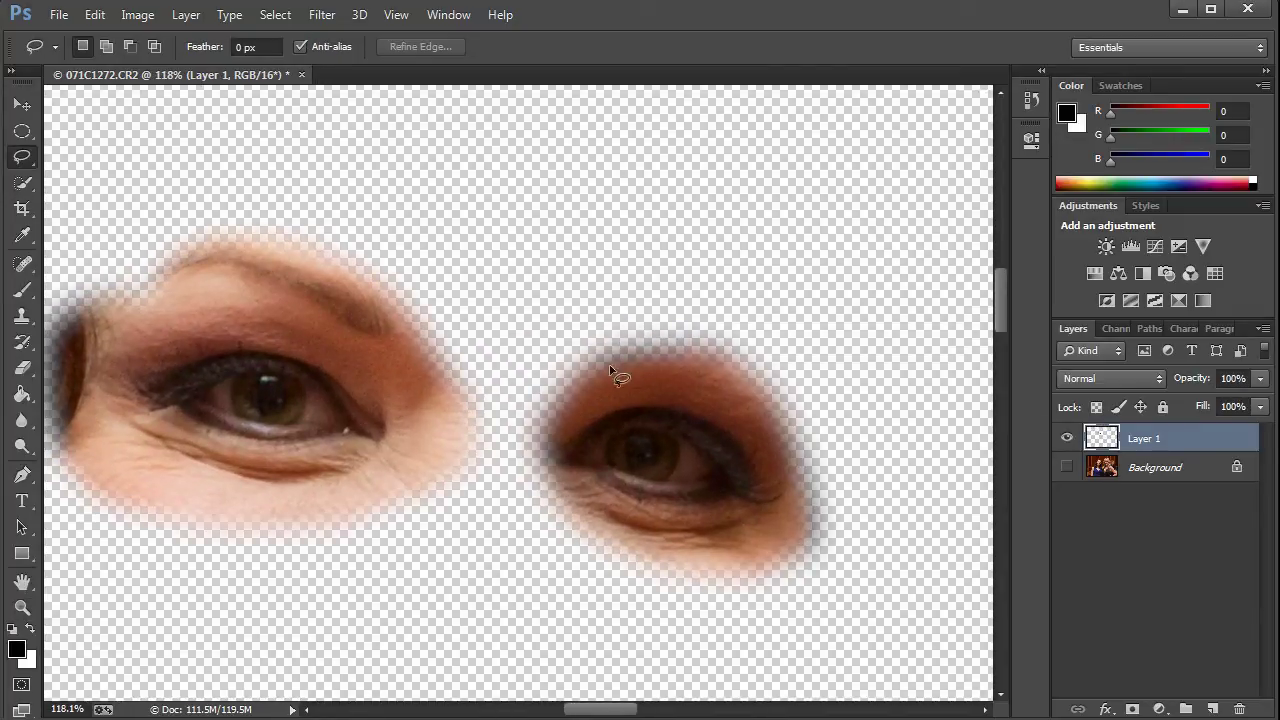
- Zoom to about 56%, show the Background again and centre the dark-haired woman's face
key(z)
drag(475, 386, 314, 409)
key(z)
drag(408, 410, 471, 406)
key(l)
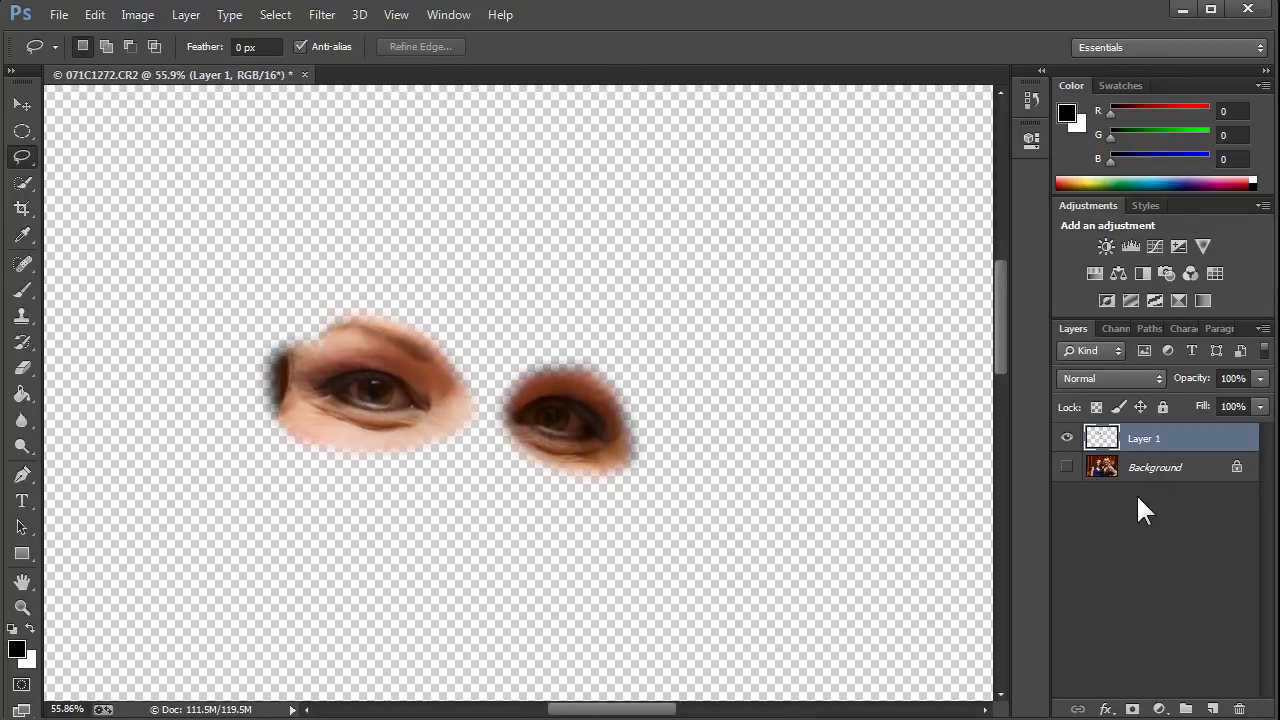
click(1067, 467)
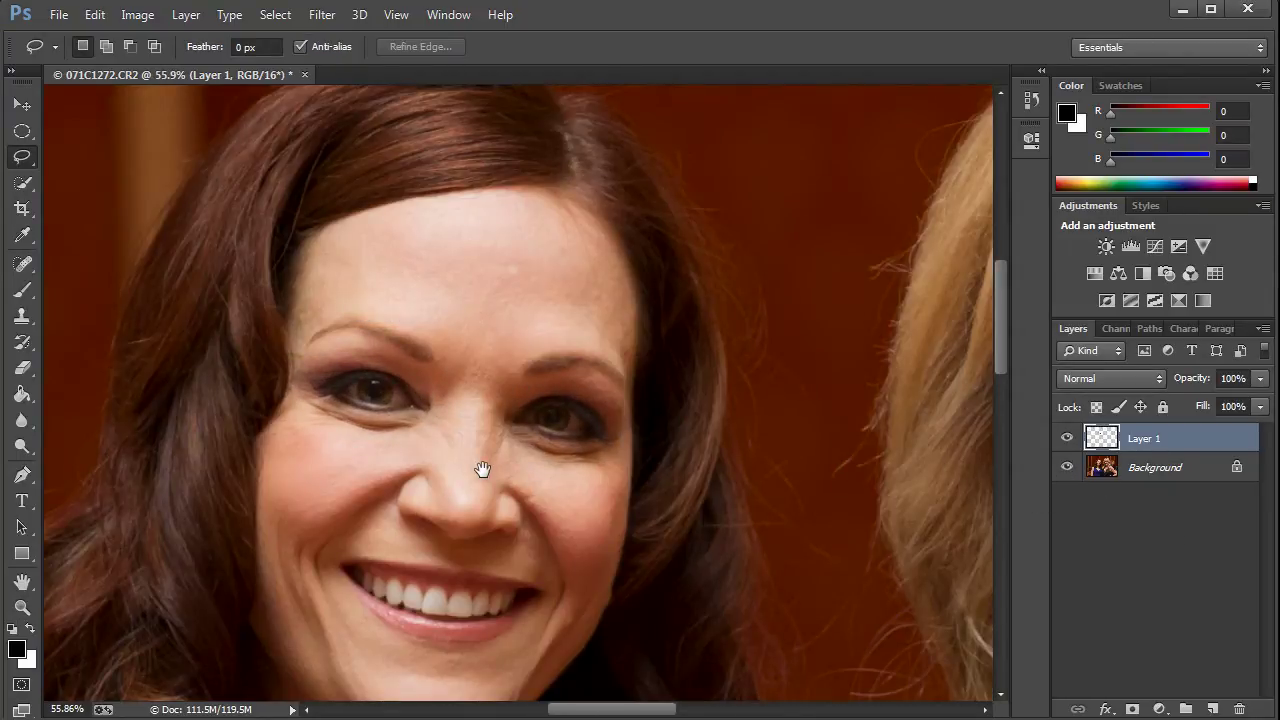
drag(486, 466, 396, 424)
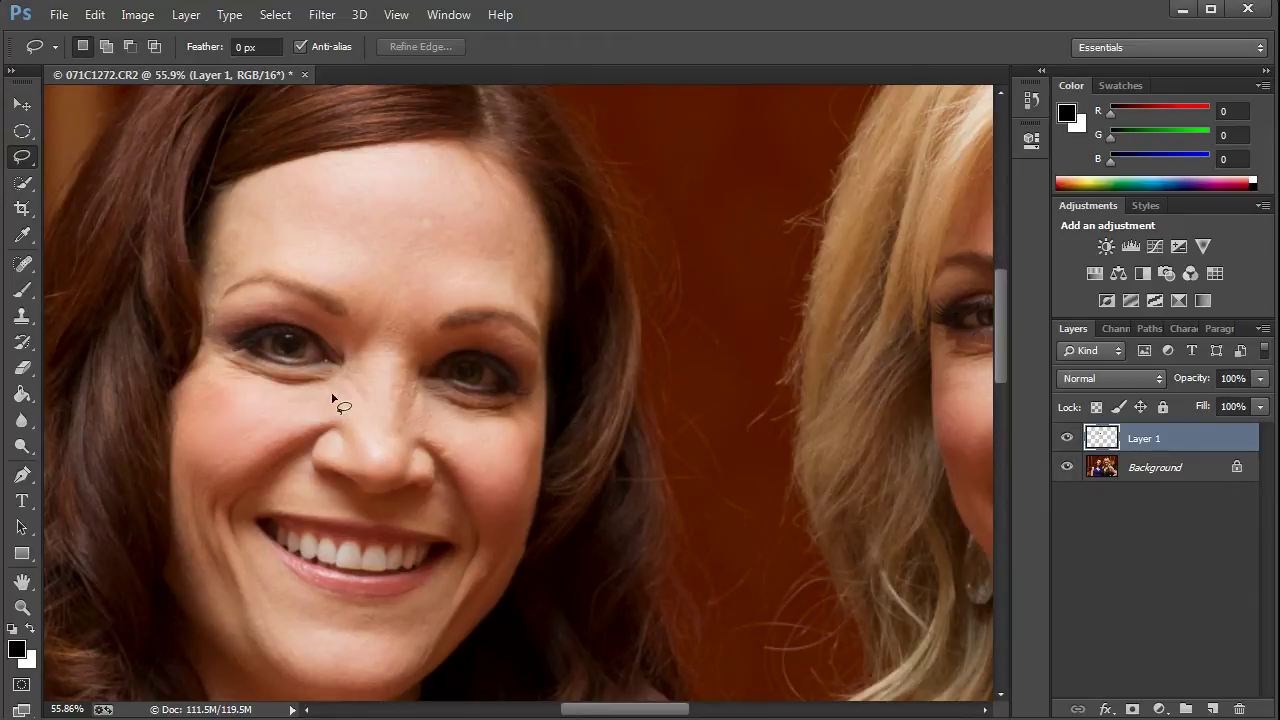
- Set Layer 1 to Screen blend mode at 80% opacity, then zoom out to see both women
click(1159, 377)
click(1205, 434)
click(1156, 380)
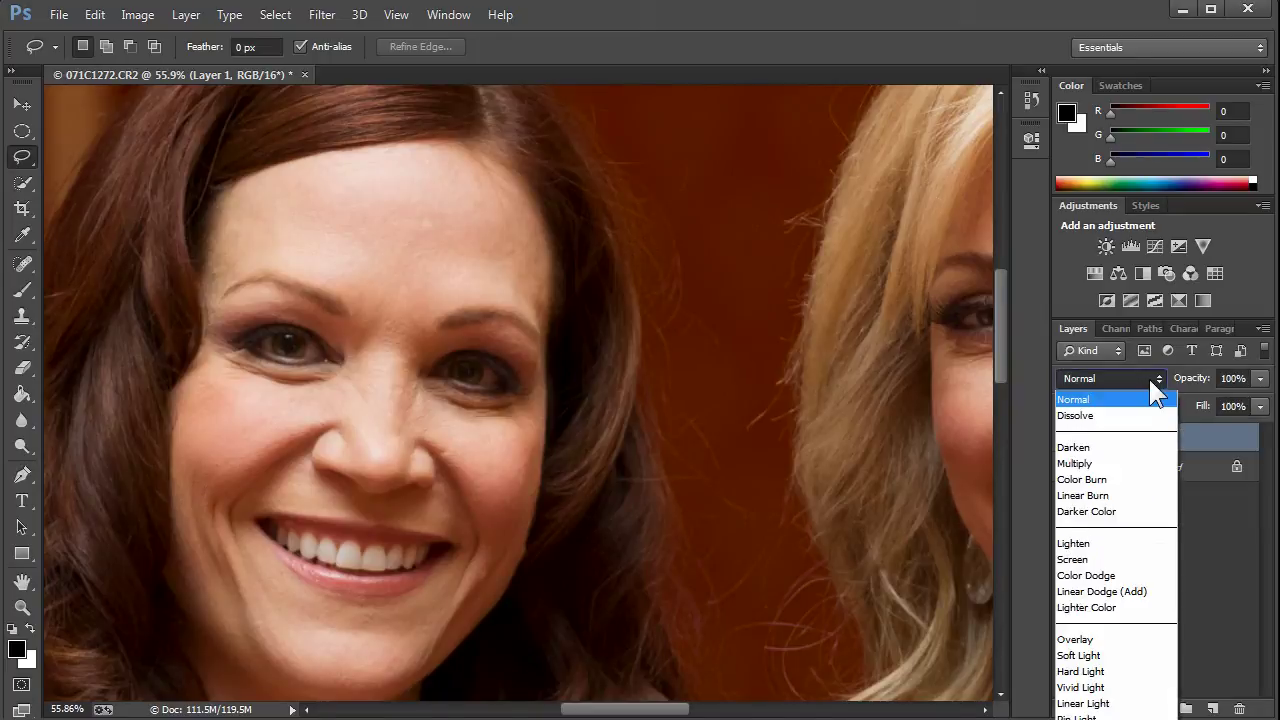
click(1073, 558)
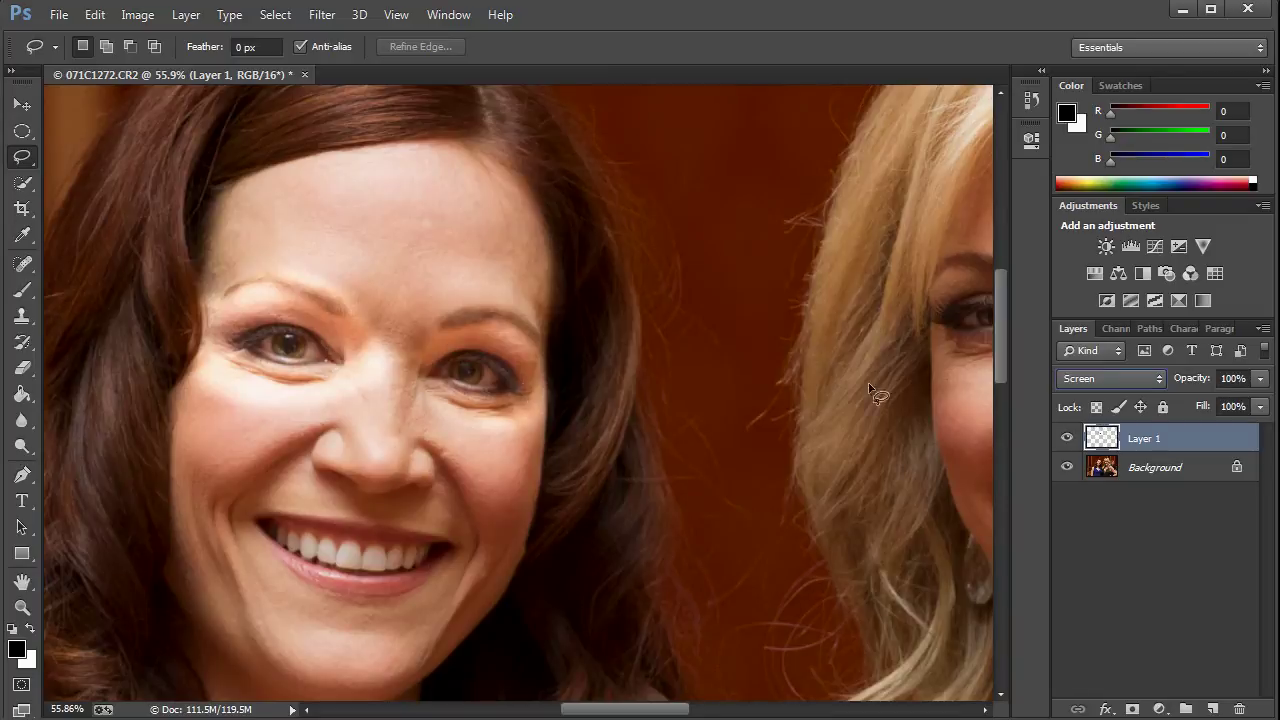
click(1260, 378)
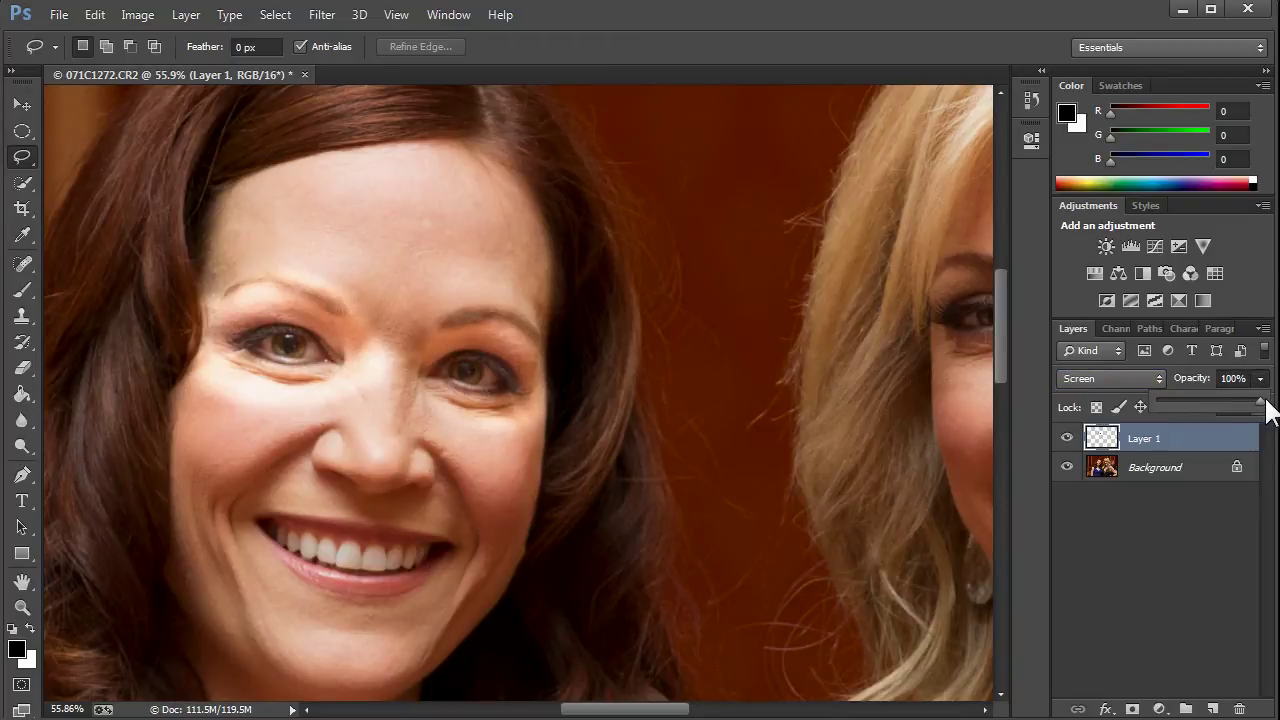
mouse_move(1262, 398)
mouse_down()
mouse_move(1210, 403)
mouse_move(1268, 403)
mouse_move(1239, 399)
mouse_up()
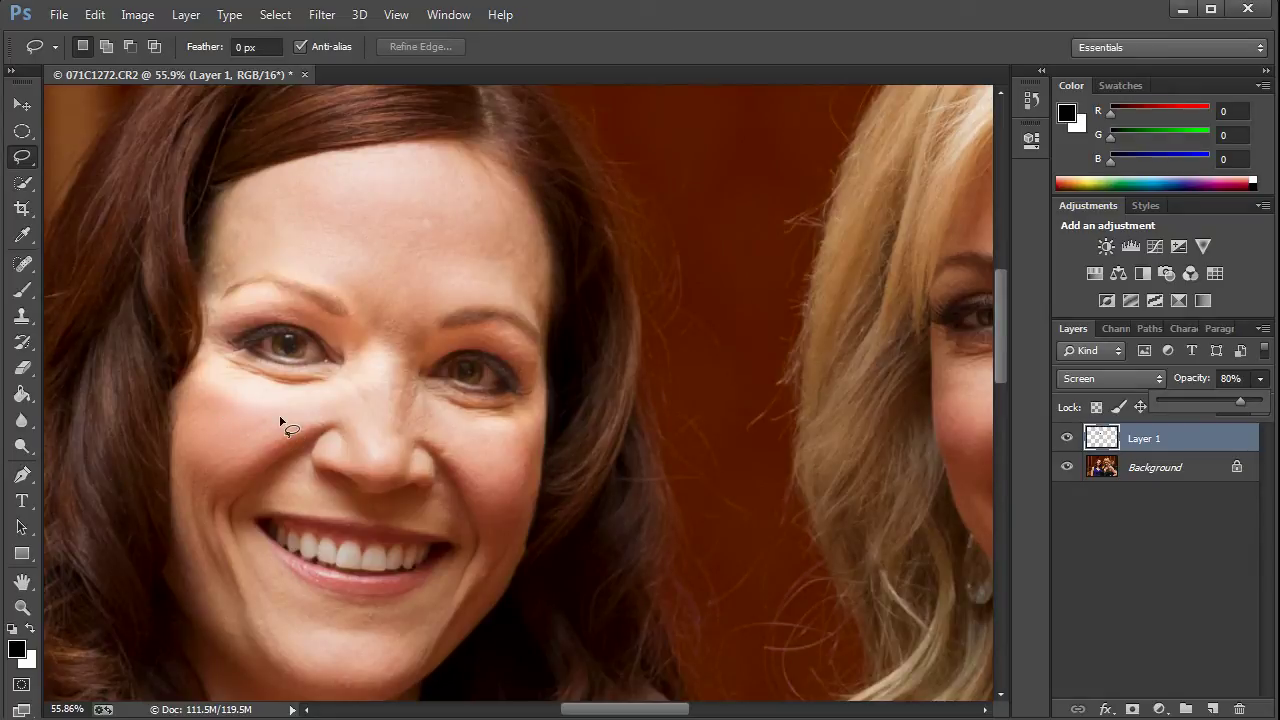
key(z)
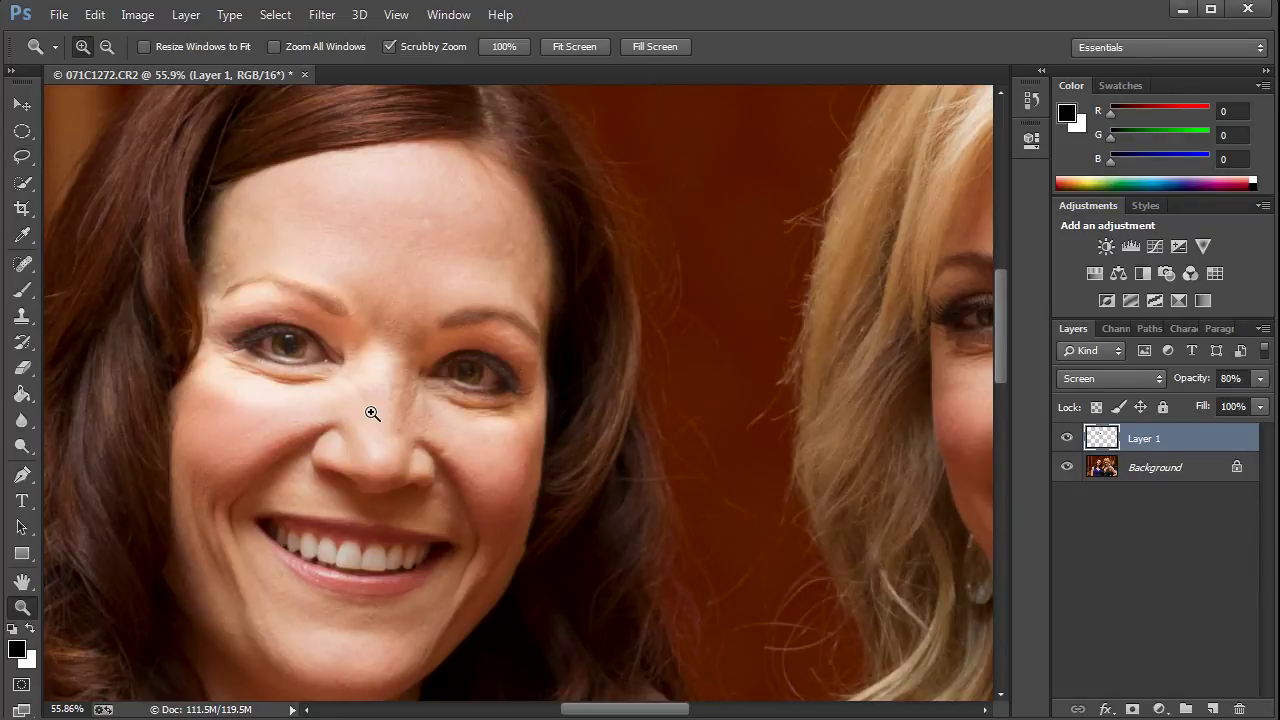
alt+click(382, 424)
key(l)
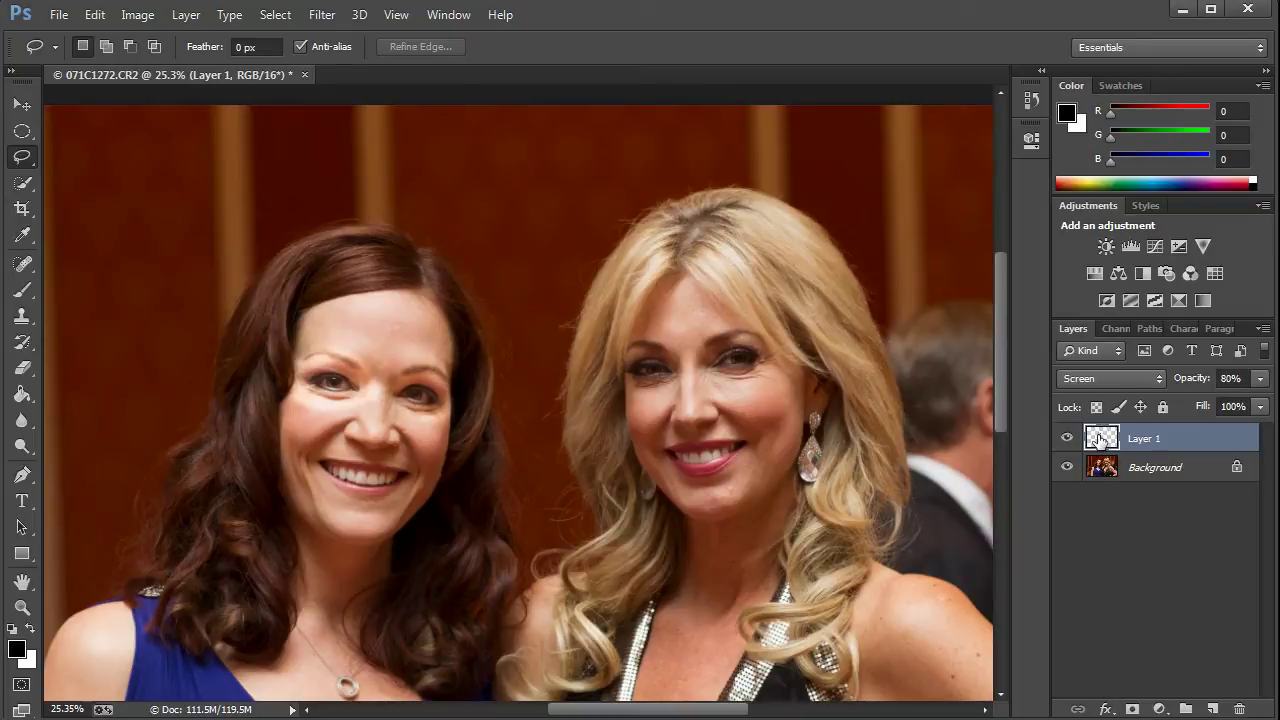
- Add a hide-all mask to Layer 1 and paint white over both eyes and beside the nose
alt+click(1133, 709)
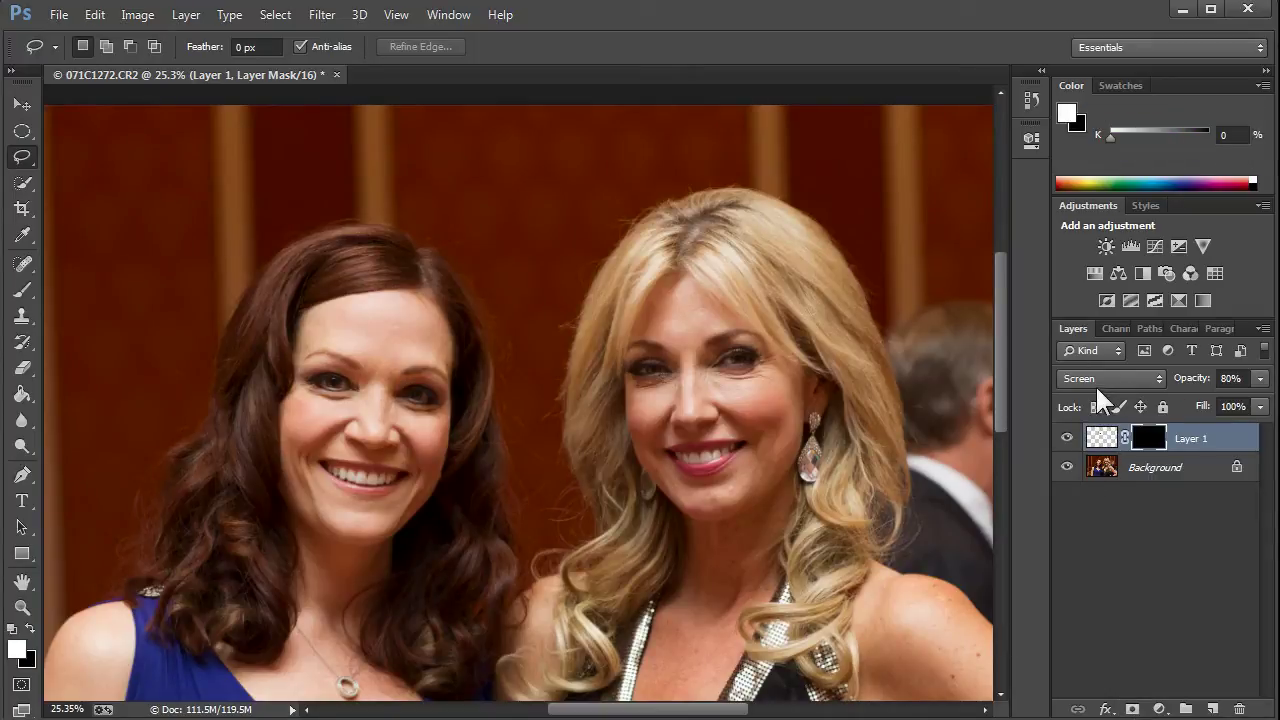
click(24, 292)
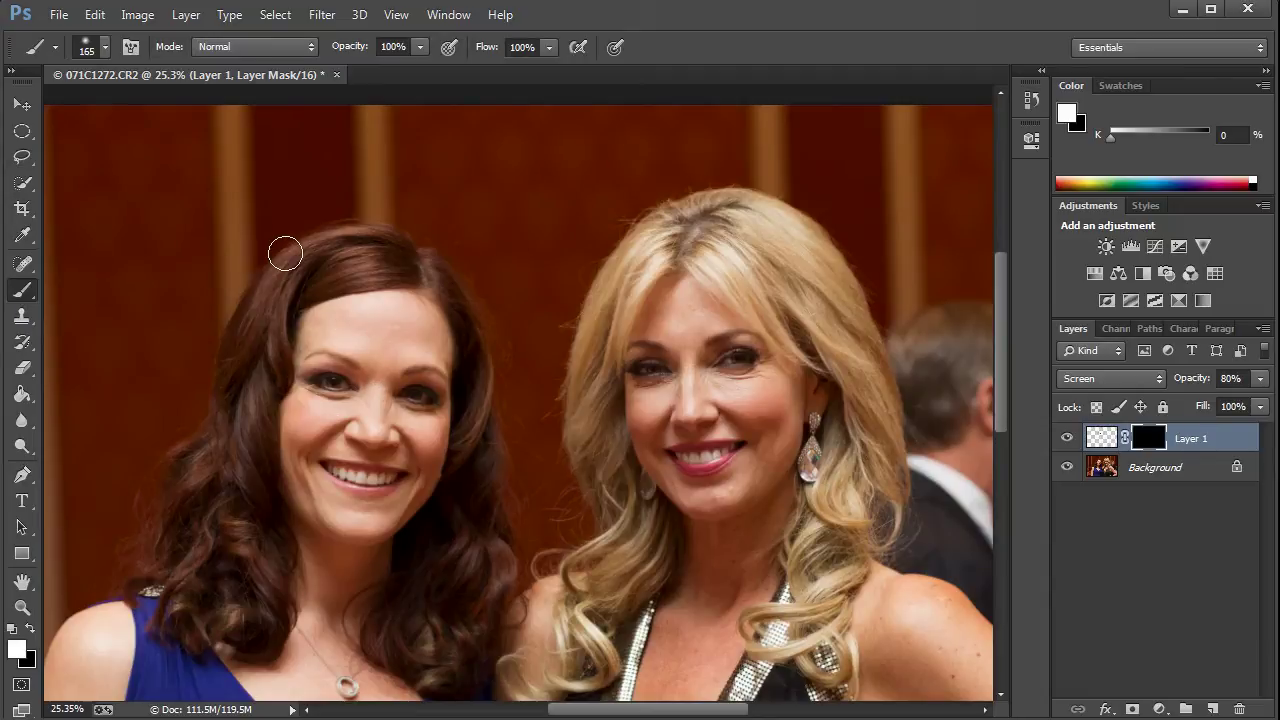
drag(309, 385, 342, 387)
mouse_move(392, 390)
mouse_down()
mouse_move(423, 406)
mouse_move(397, 403)
mouse_move(423, 394)
mouse_move(409, 394)
mouse_move(391, 274)
mouse_move(388, 497)
mouse_move(364, 688)
mouse_move(366, 172)
mouse_move(360, 640)
mouse_move(380, 157)
mouse_move(331, 166)
mouse_move(362, 190)
mouse_up()
key(x)
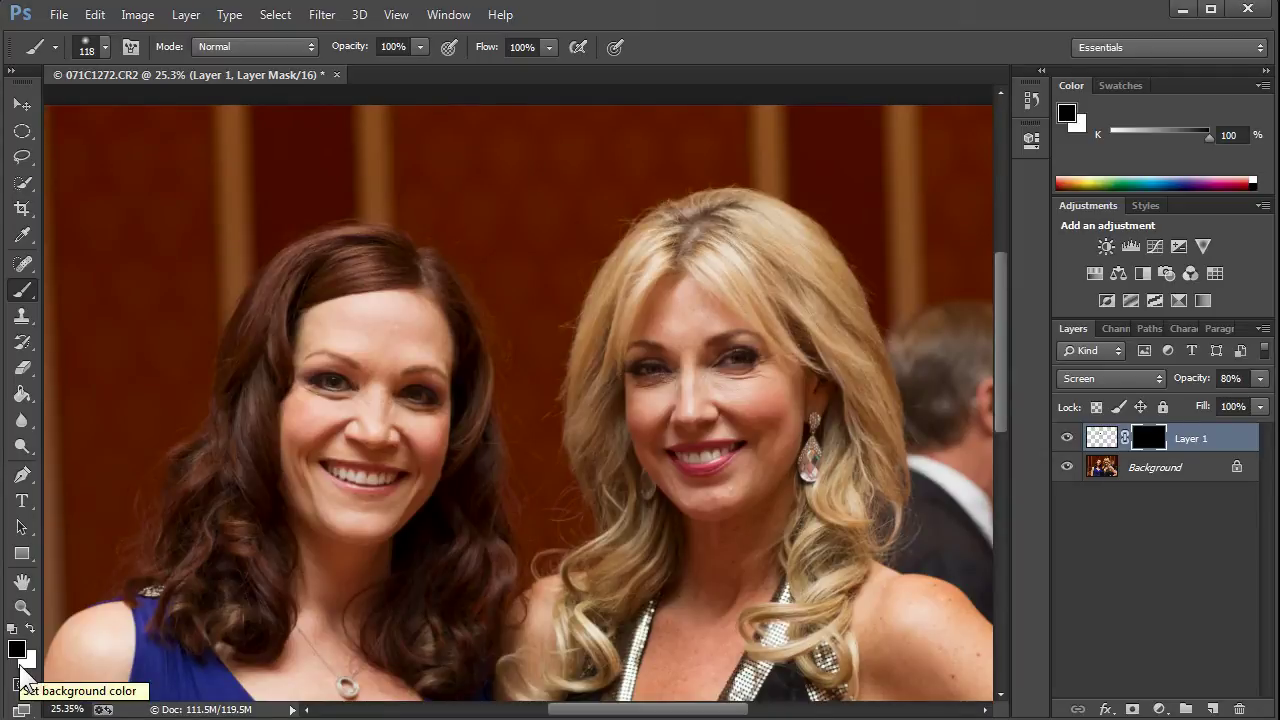
key(x)
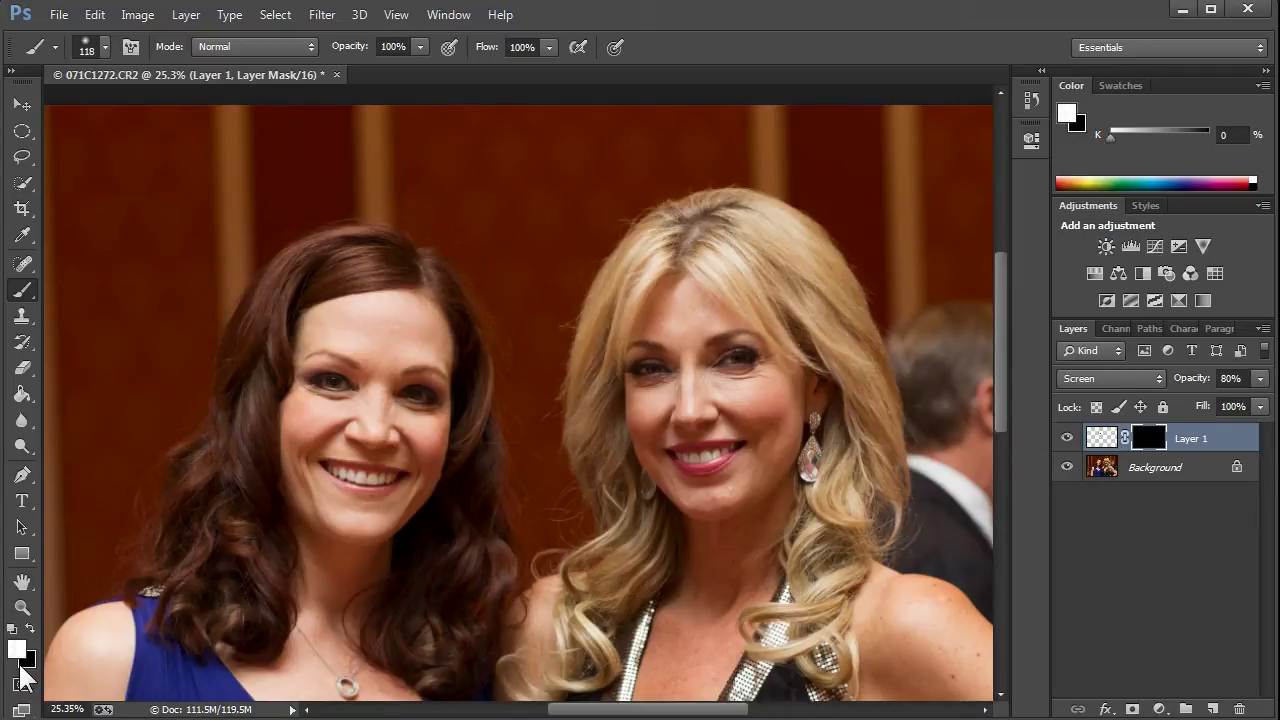
key(x)
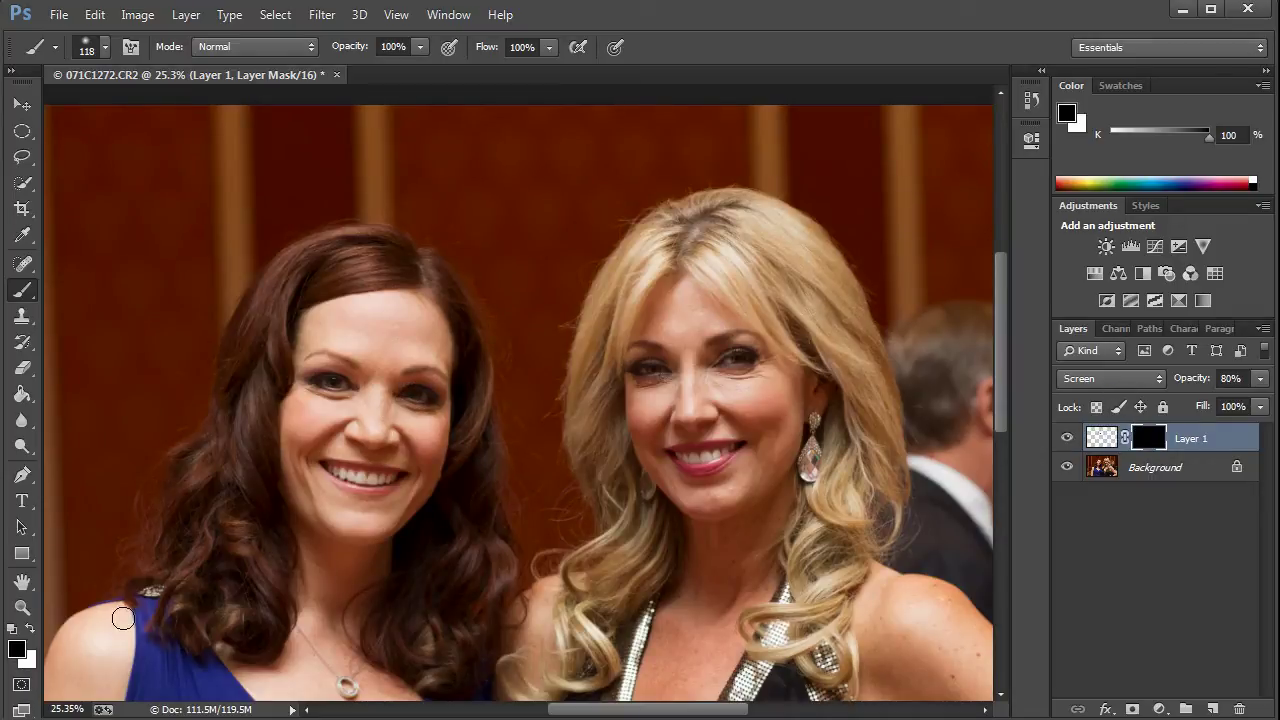
key(x)
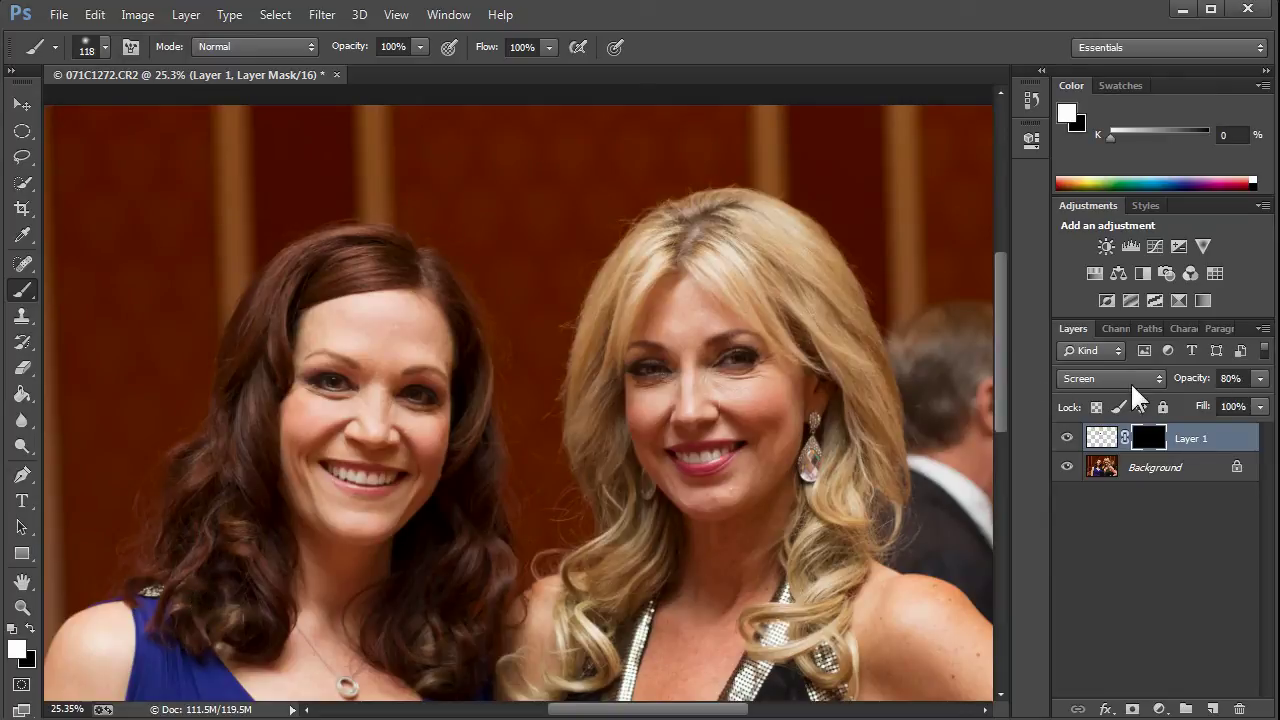
mouse_move(408, 395)
mouse_down()
mouse_move(437, 394)
mouse_move(405, 392)
mouse_up()
mouse_move(316, 416)
mouse_down()
mouse_move(314, 386)
mouse_move(346, 384)
mouse_up()
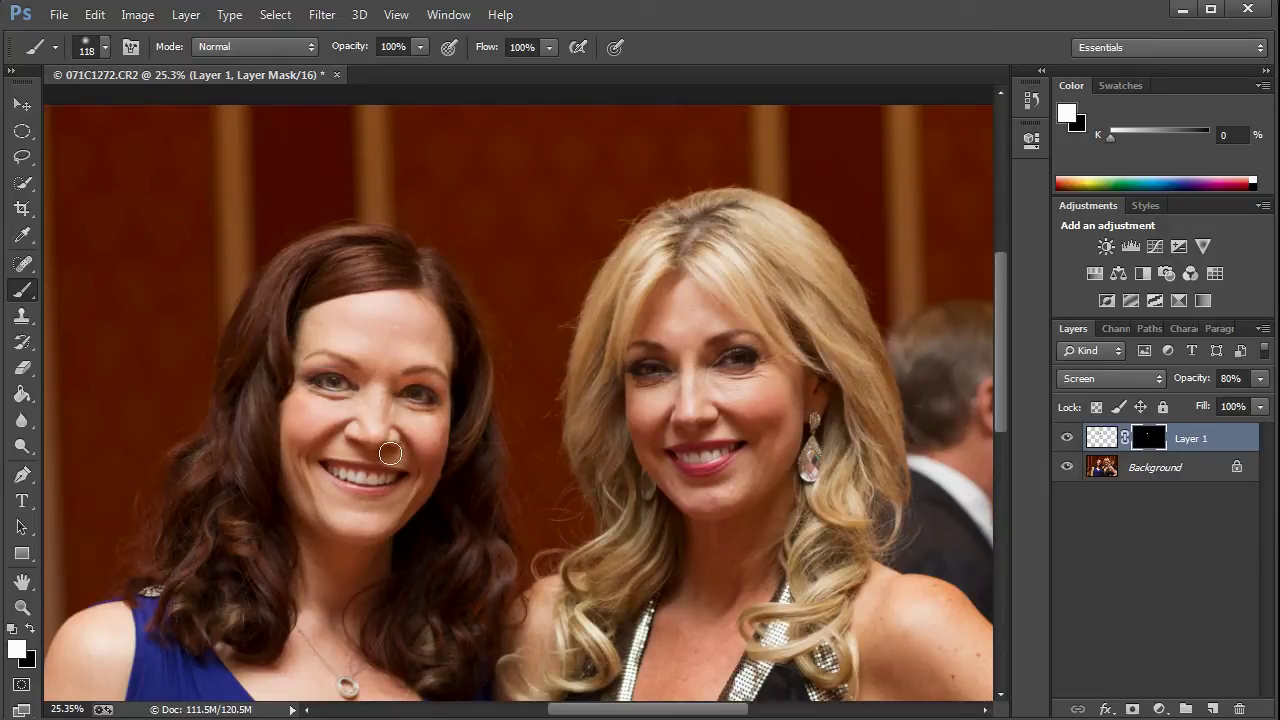
drag(383, 454, 353, 443)
- With a 245 then 229 brush, brighten under her eyes, paint black off the face edge, and compare
key(x)
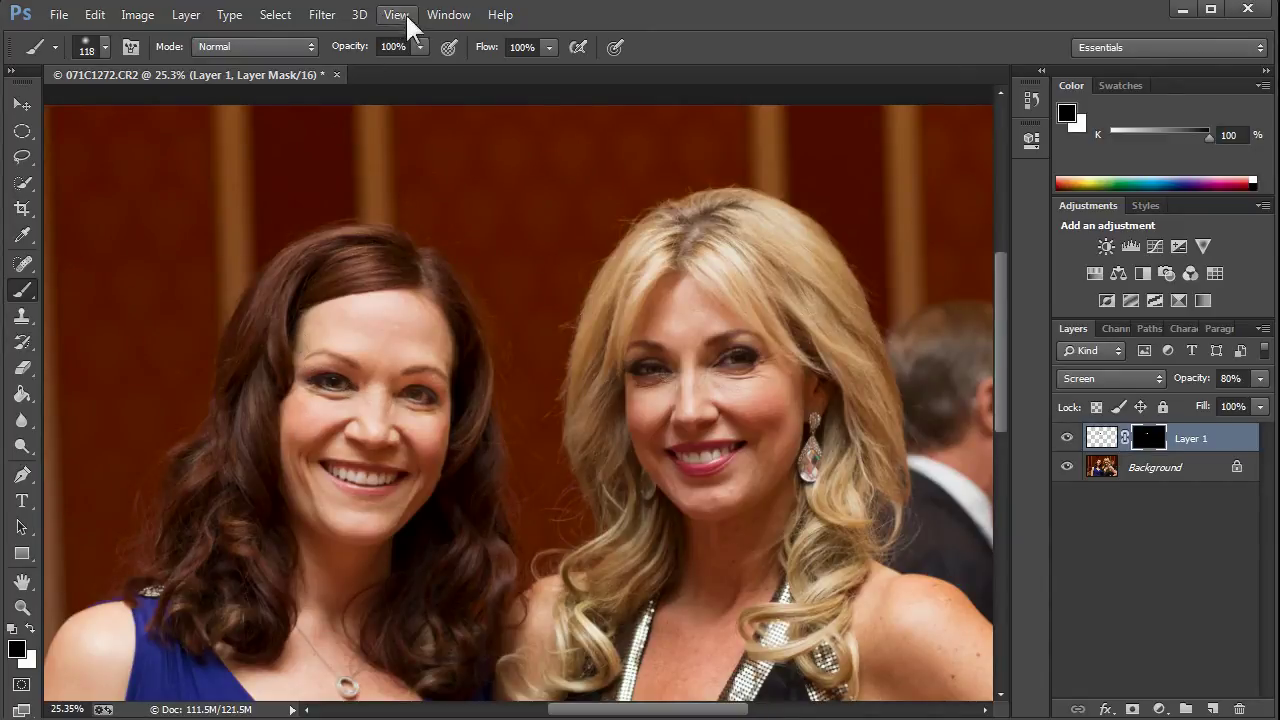
mouse_move(340, 418)
mouse_down()
mouse_move(356, 418)
mouse_move(343, 418)
mouse_up()
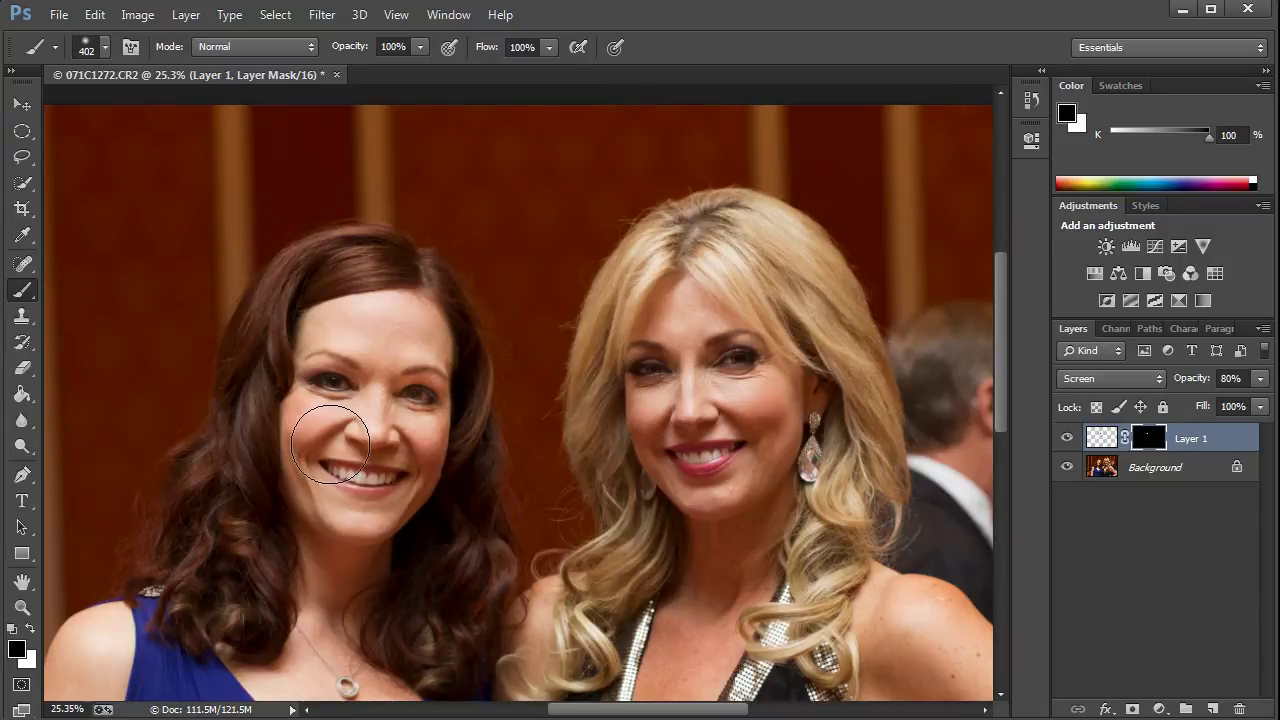
key(x)
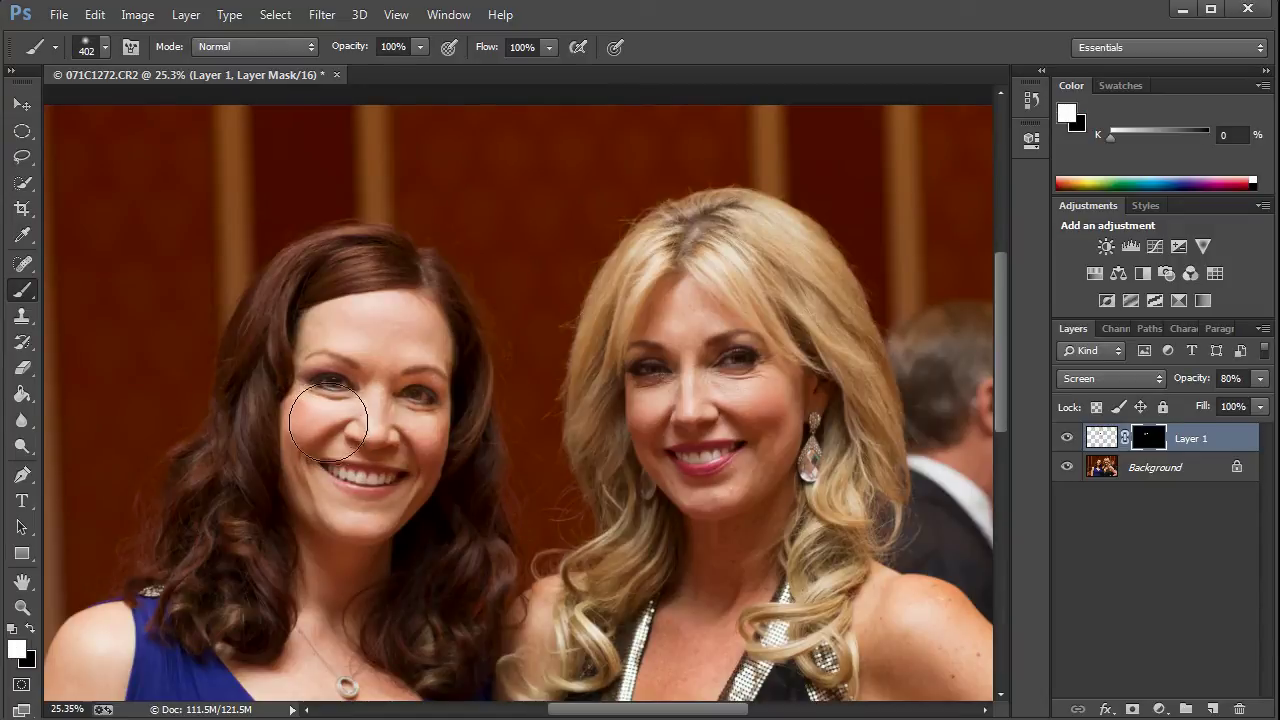
drag(346, 323, 337, 334)
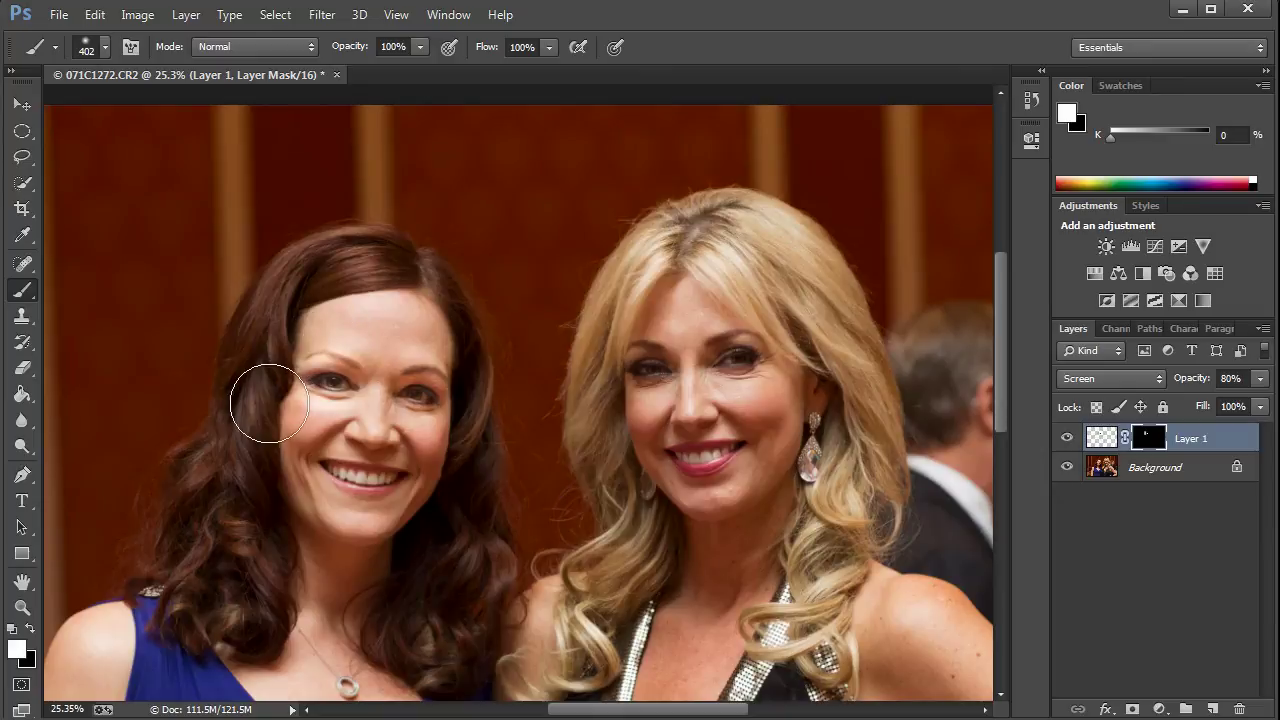
drag(266, 406, 263, 403)
key(x)
mouse_move(337, 345)
mouse_down()
mouse_move(277, 380)
mouse_move(316, 422)
mouse_move(352, 424)
mouse_move(292, 414)
mouse_move(269, 363)
mouse_move(358, 461)
mouse_up()
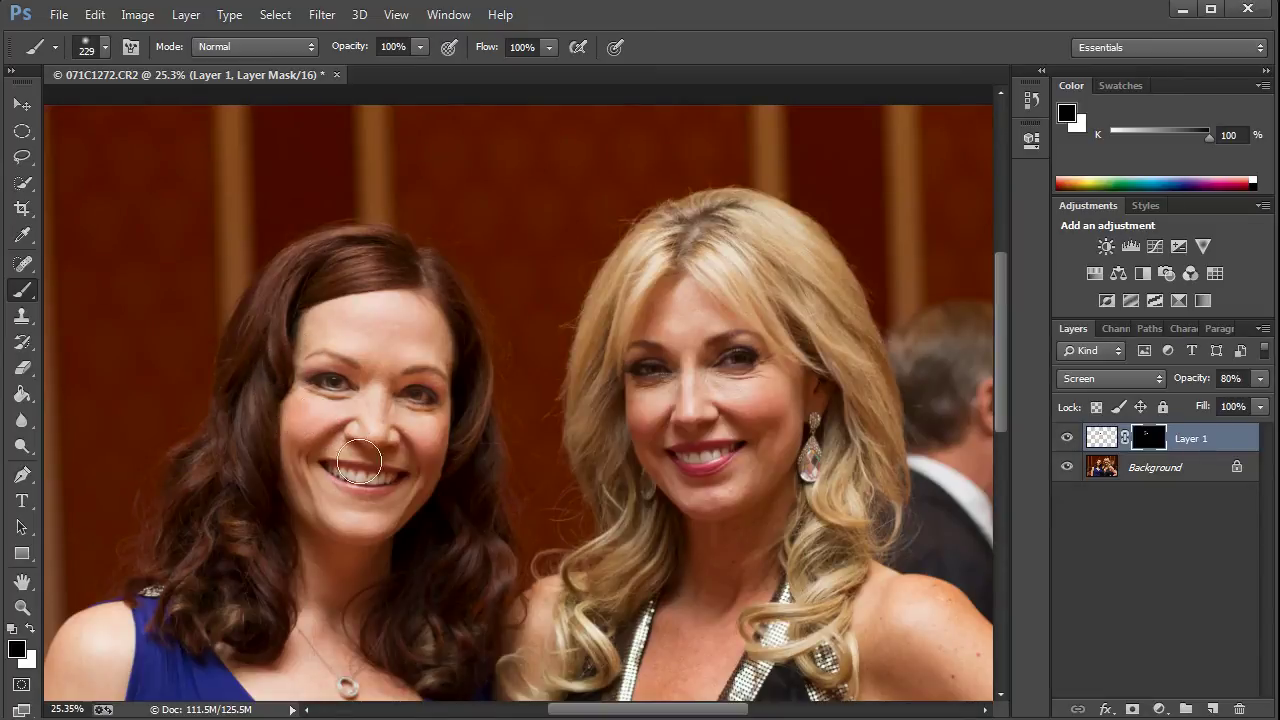
click(1067, 439)
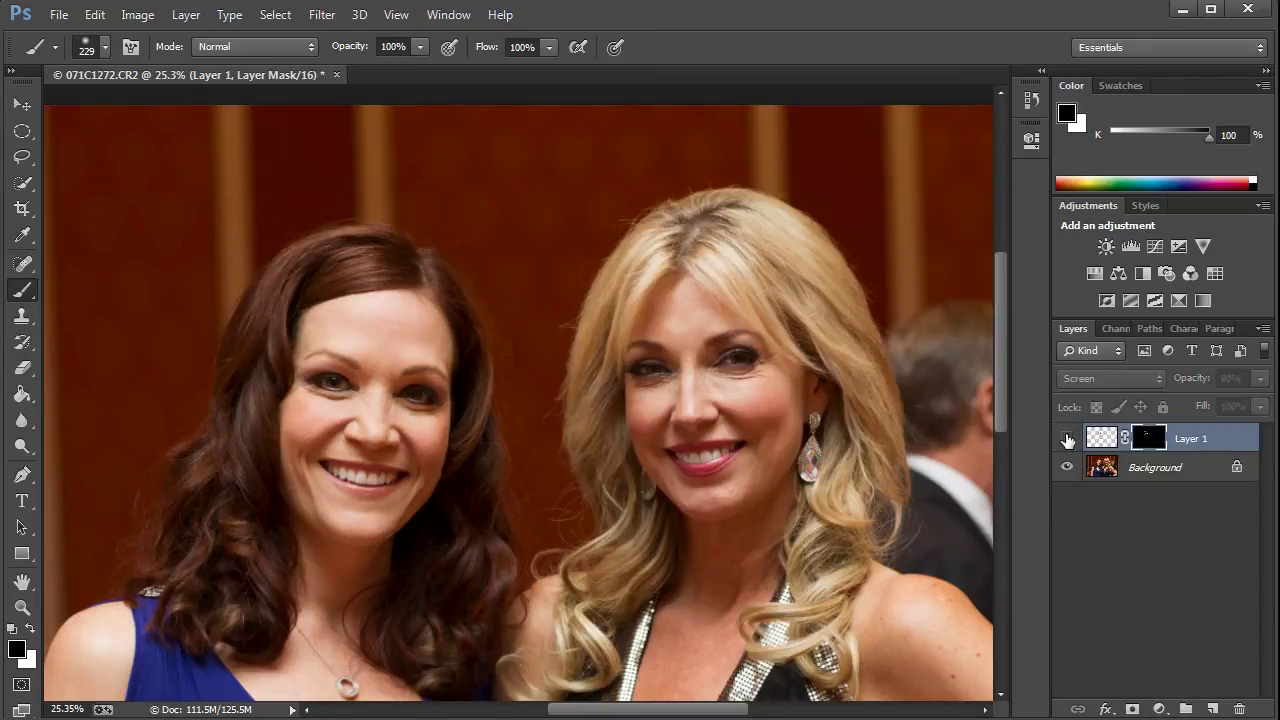
click(1067, 439)
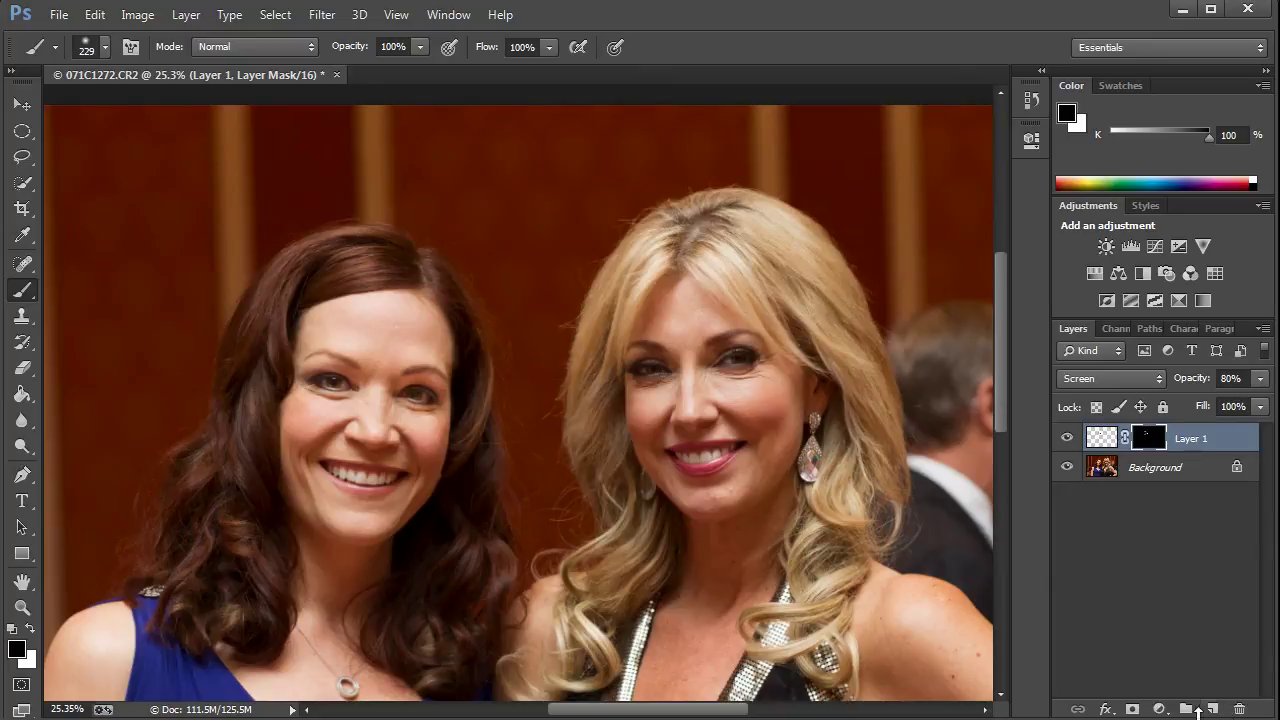
- On the Background layer, lasso the blonde woman's eye area after clearing a stray selection
click(1100, 467)
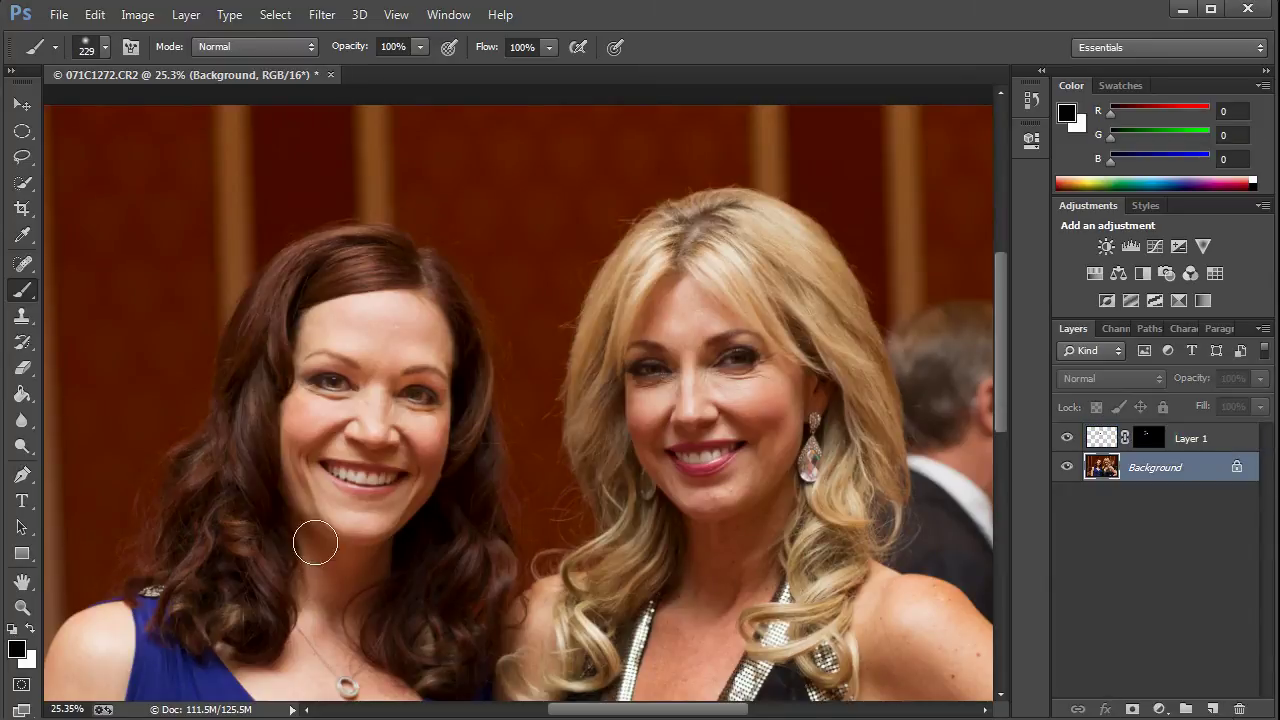
click(24, 160)
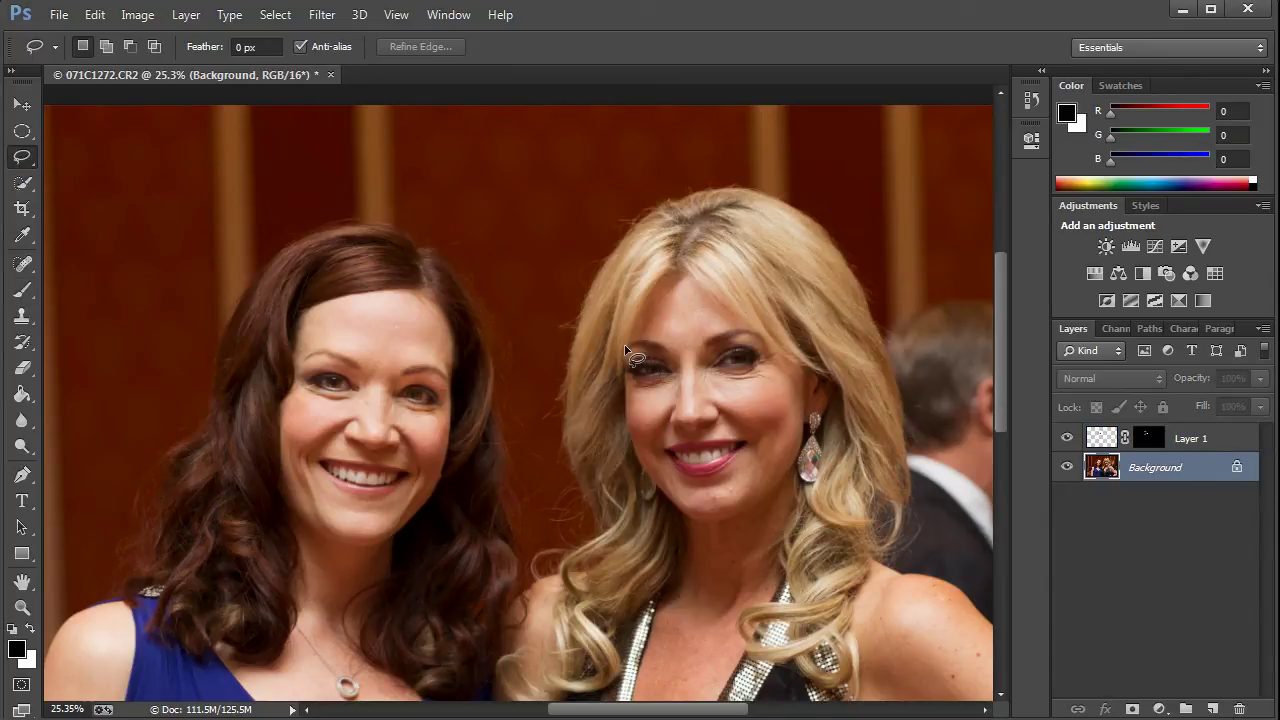
mouse_move(641, 330)
mouse_down()
mouse_move(686, 277)
mouse_move(634, 303)
mouse_move(670, 268)
mouse_move(682, 300)
mouse_move(664, 348)
mouse_move(685, 364)
mouse_move(645, 400)
mouse_move(620, 352)
mouse_move(648, 298)
mouse_up()
click(634, 303)
key(shift)
key(shift)
mouse_move(752, 334)
mouse_down()
mouse_move(778, 360)
mouse_move(770, 385)
mouse_move(730, 385)
mouse_move(697, 362)
mouse_move(700, 345)
mouse_up()
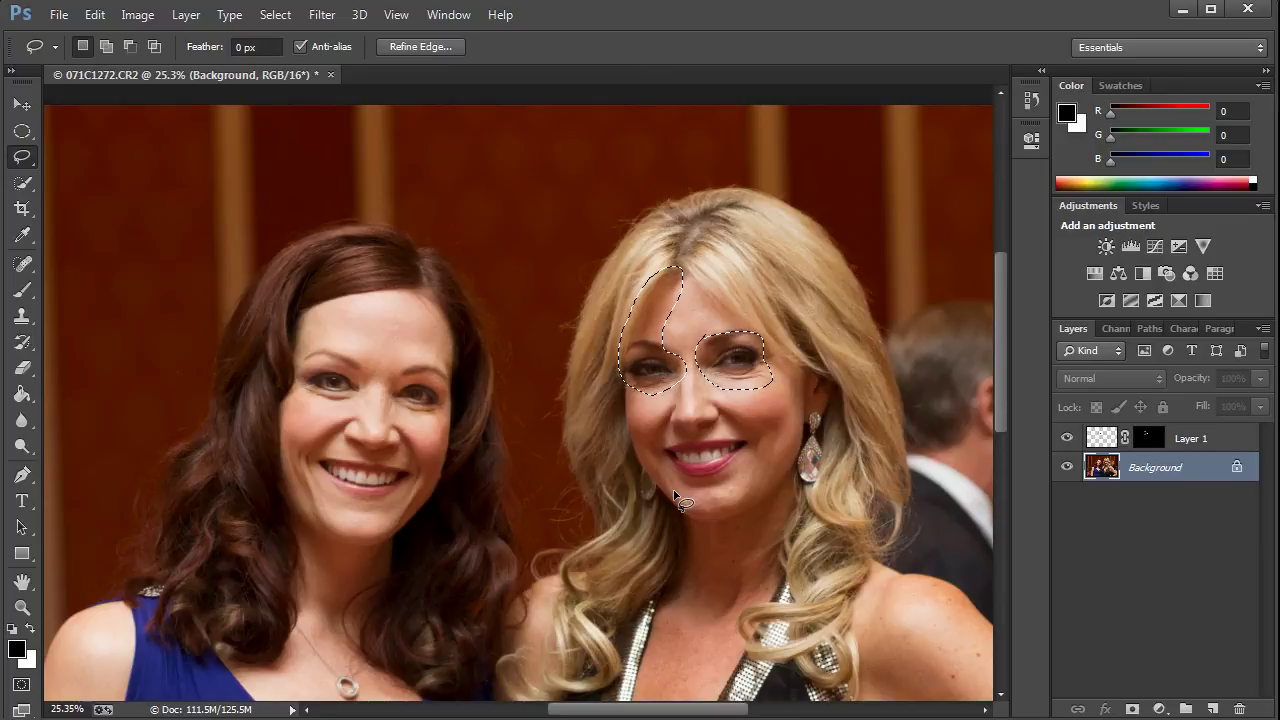
- Feather the blonde's eye selection by 10 px and copy it onto new Layer 2
click(275, 14)
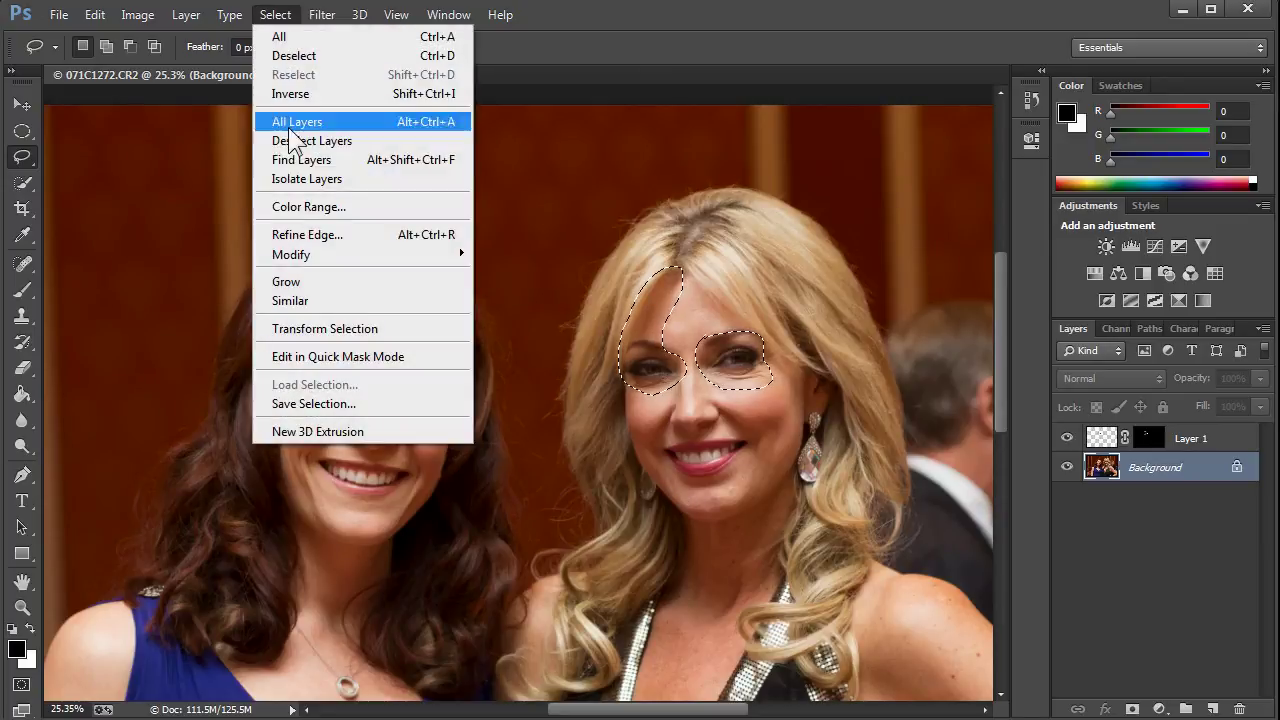
mouse_move(419, 256)
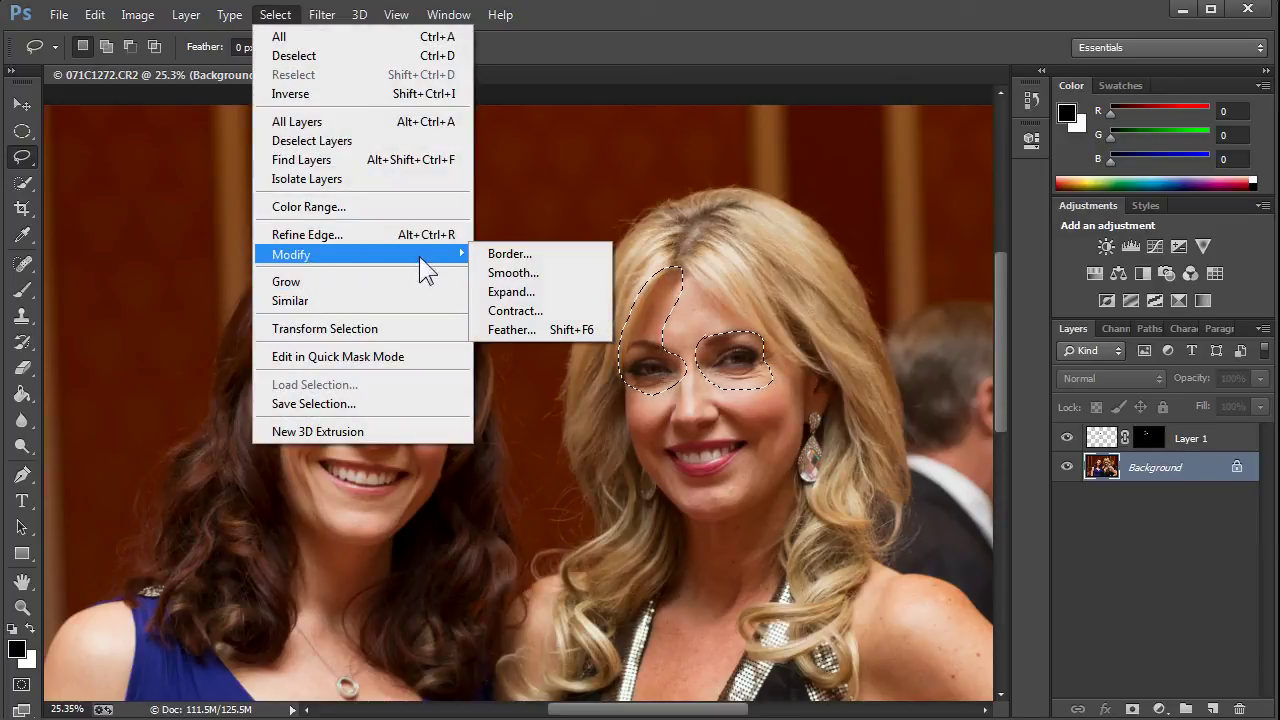
click(494, 329)
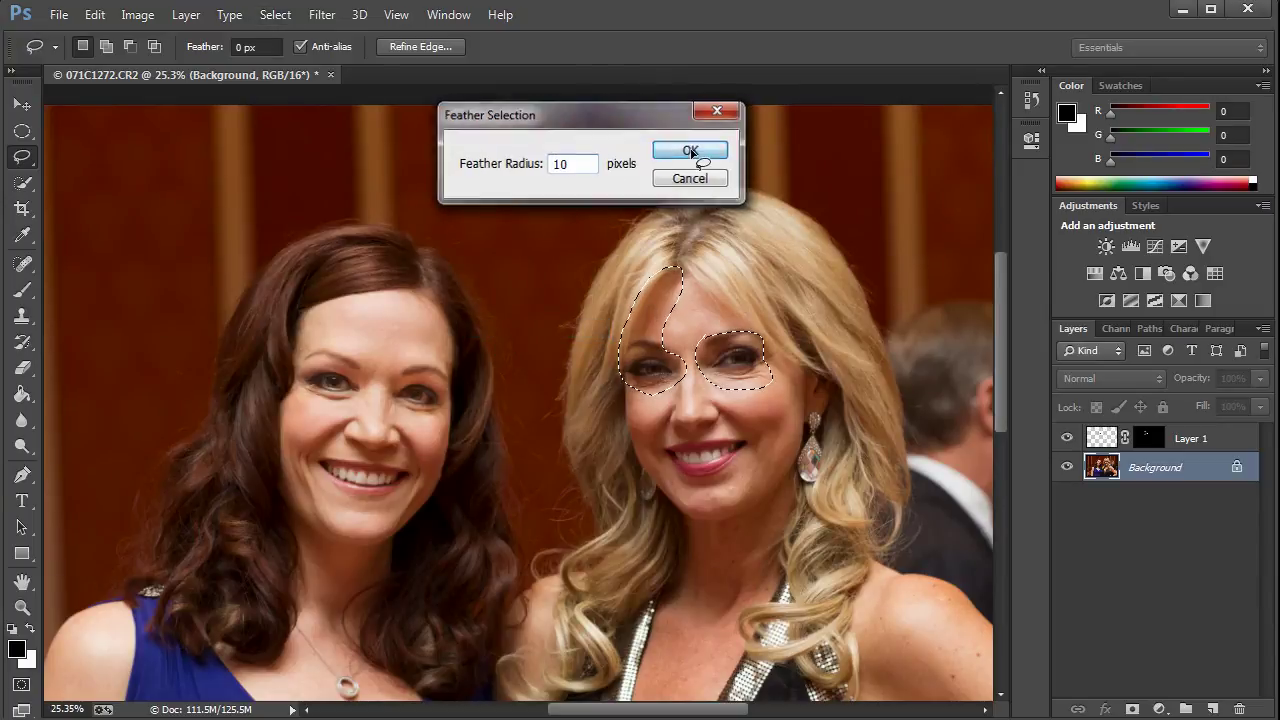
click(690, 151)
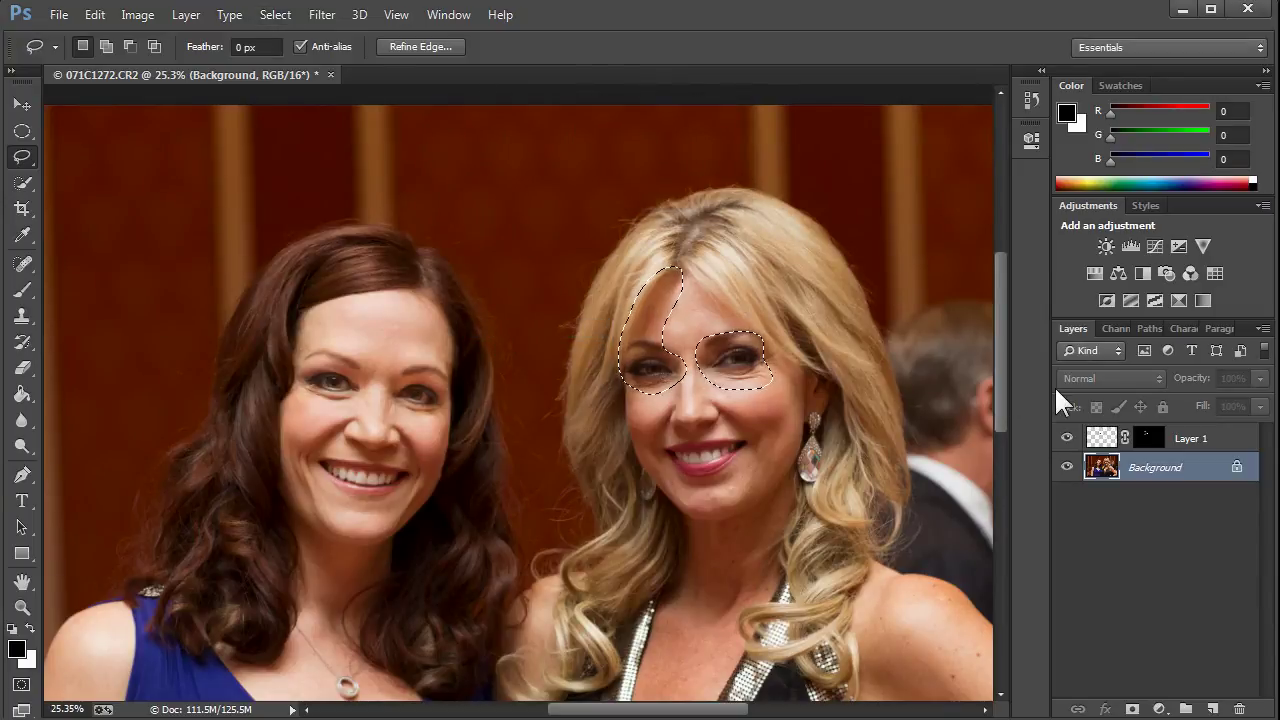
key(ctrl+j)
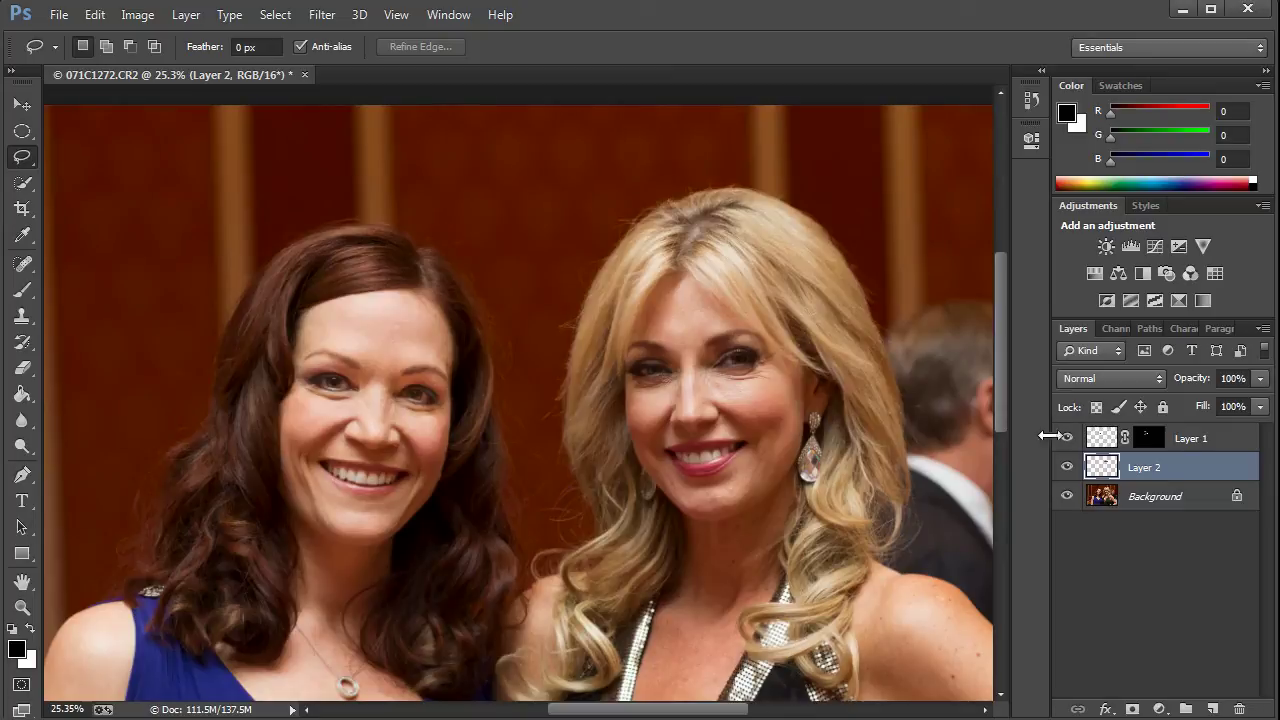
- Hide the other layers to inspect Layer 2 alone, then restore all layers' visibility
click(1066, 438)
click(1067, 498)
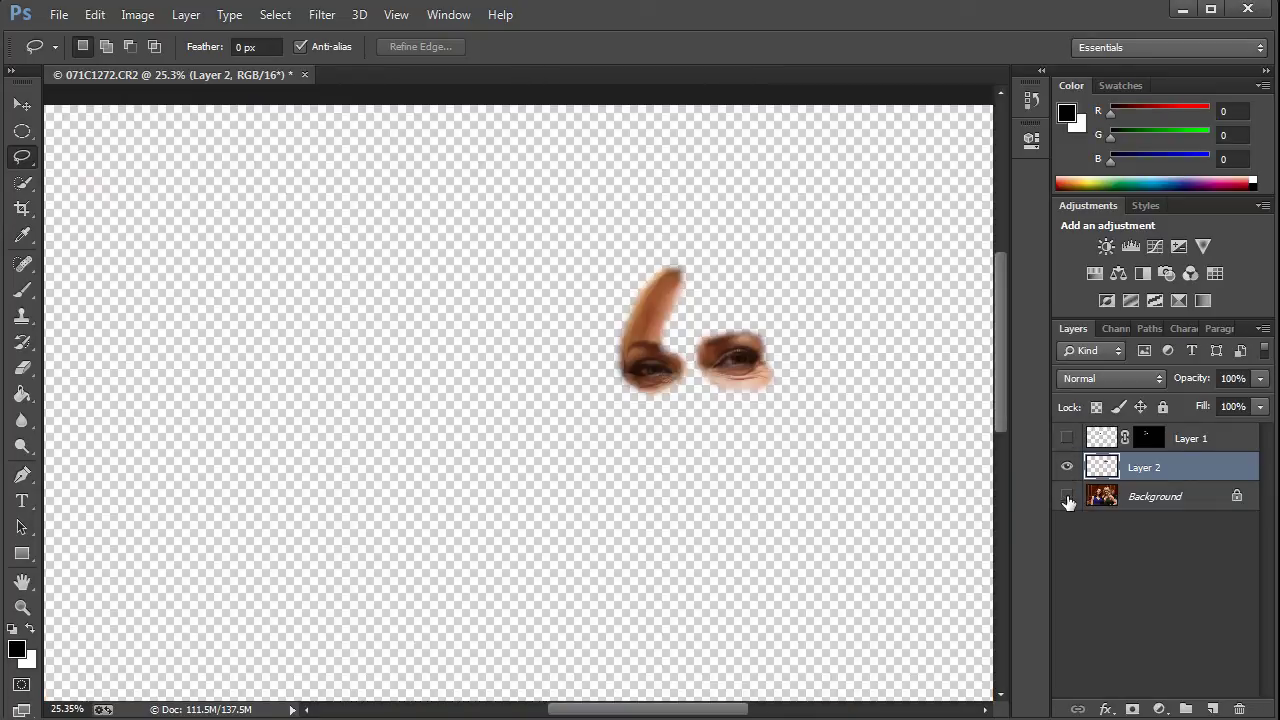
click(1066, 438)
click(1066, 467)
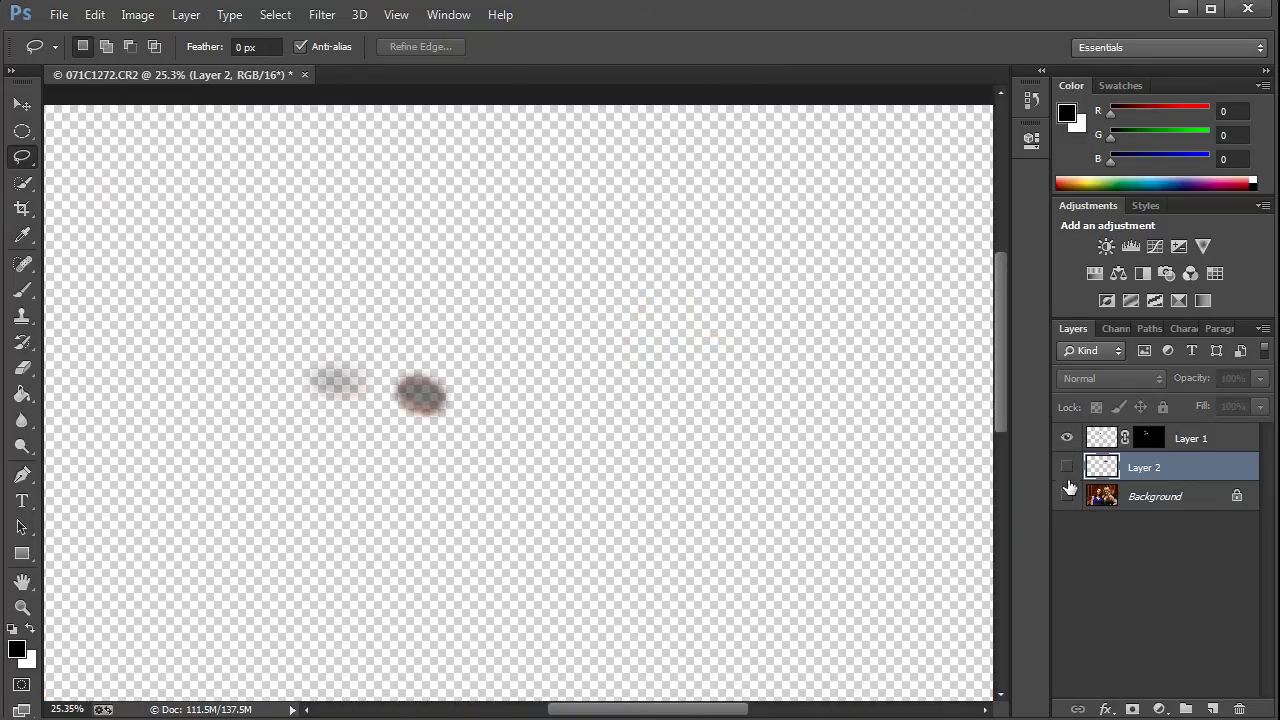
click(1067, 498)
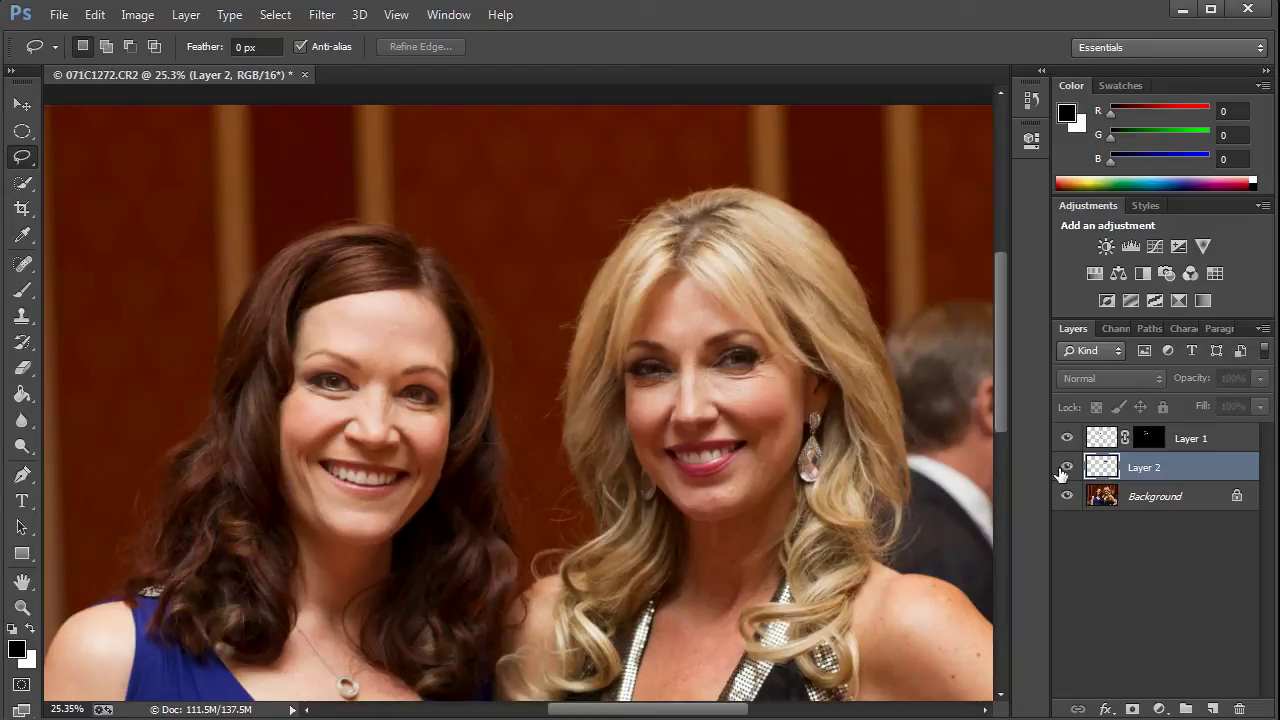
click(1066, 467)
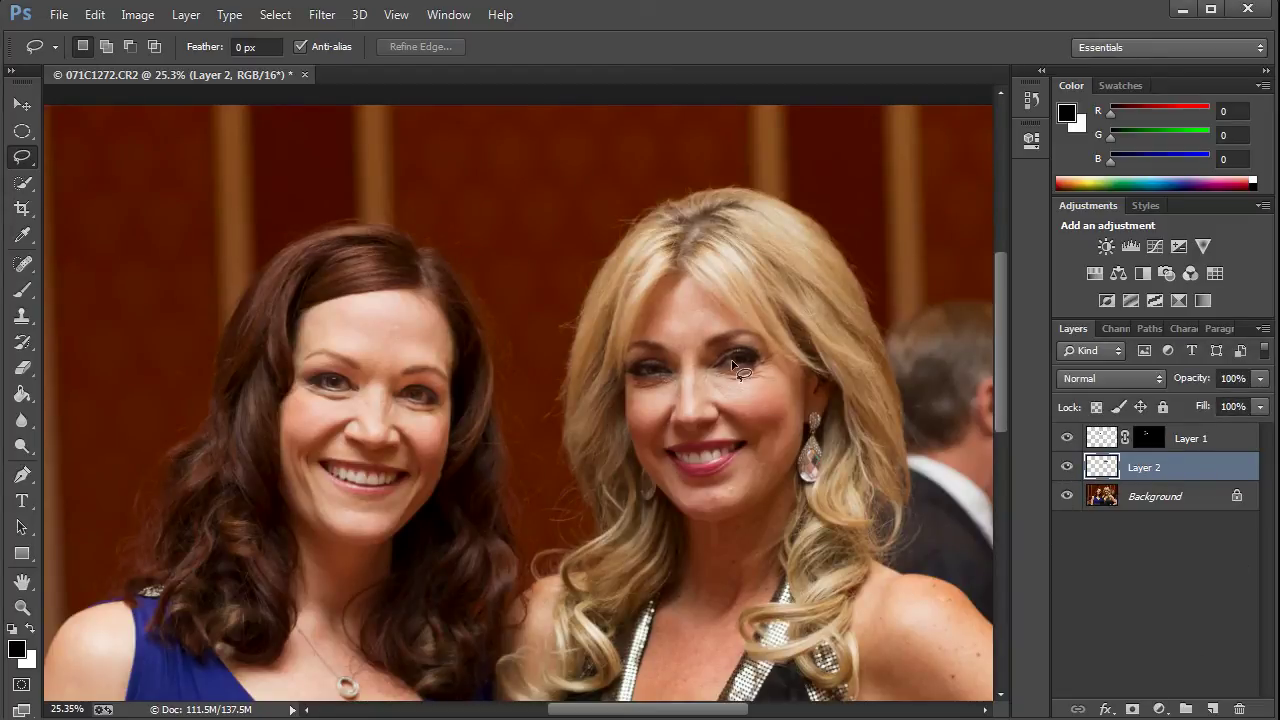
- Set Layer 2 to Screen blend mode and add a hide-all layer mask
click(1155, 376)
click(1072, 563)
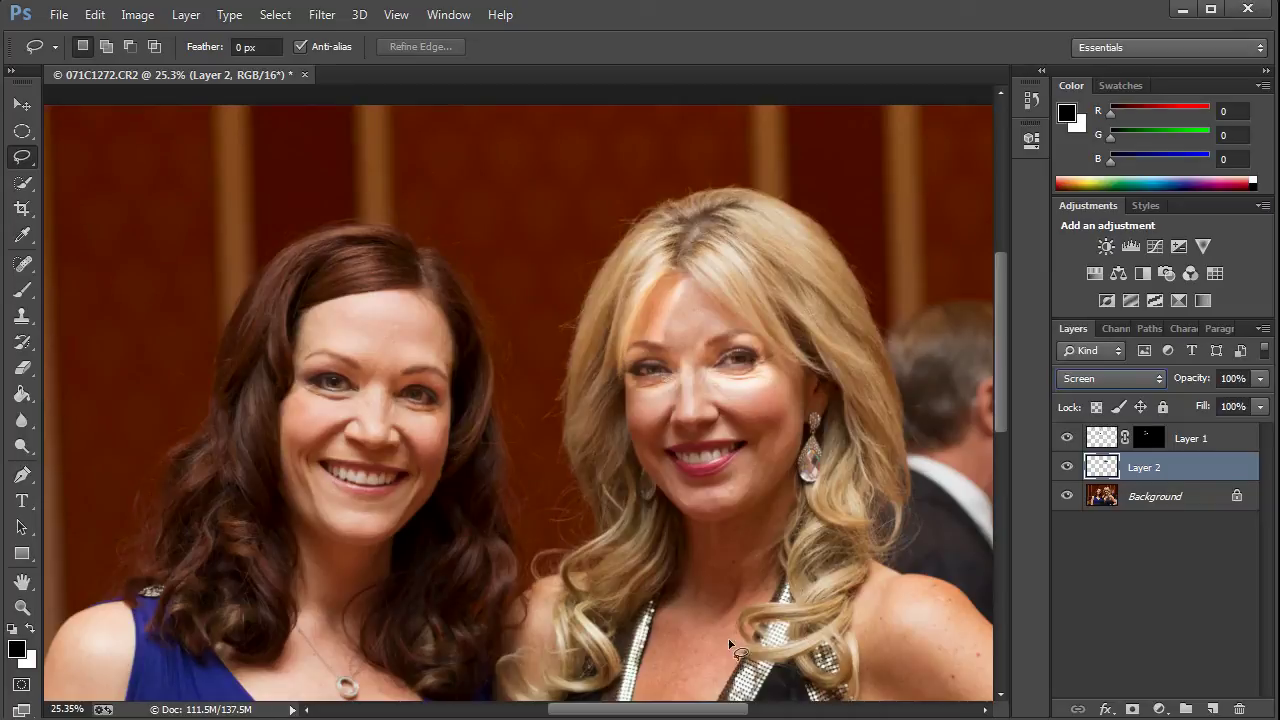
alt+click(1133, 709)
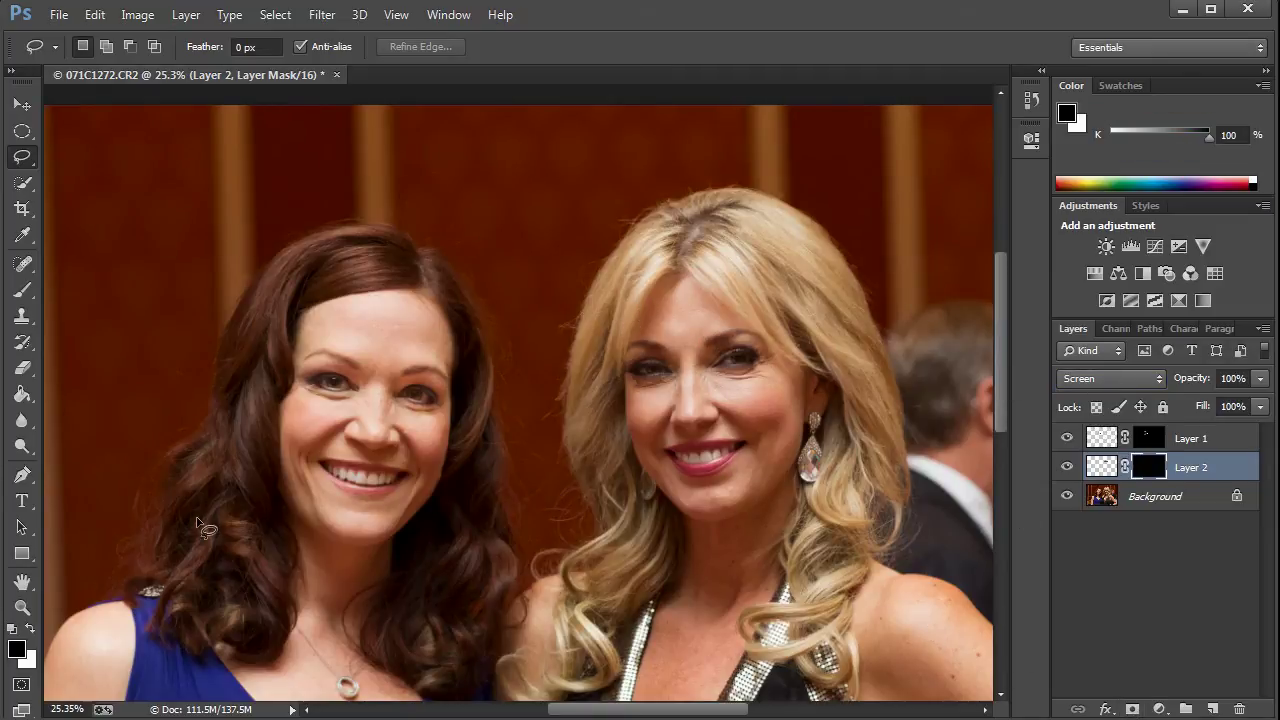
- Paint white with a 79 px brush over the blonde's eye area, then lower opacity to 45%
key(b)
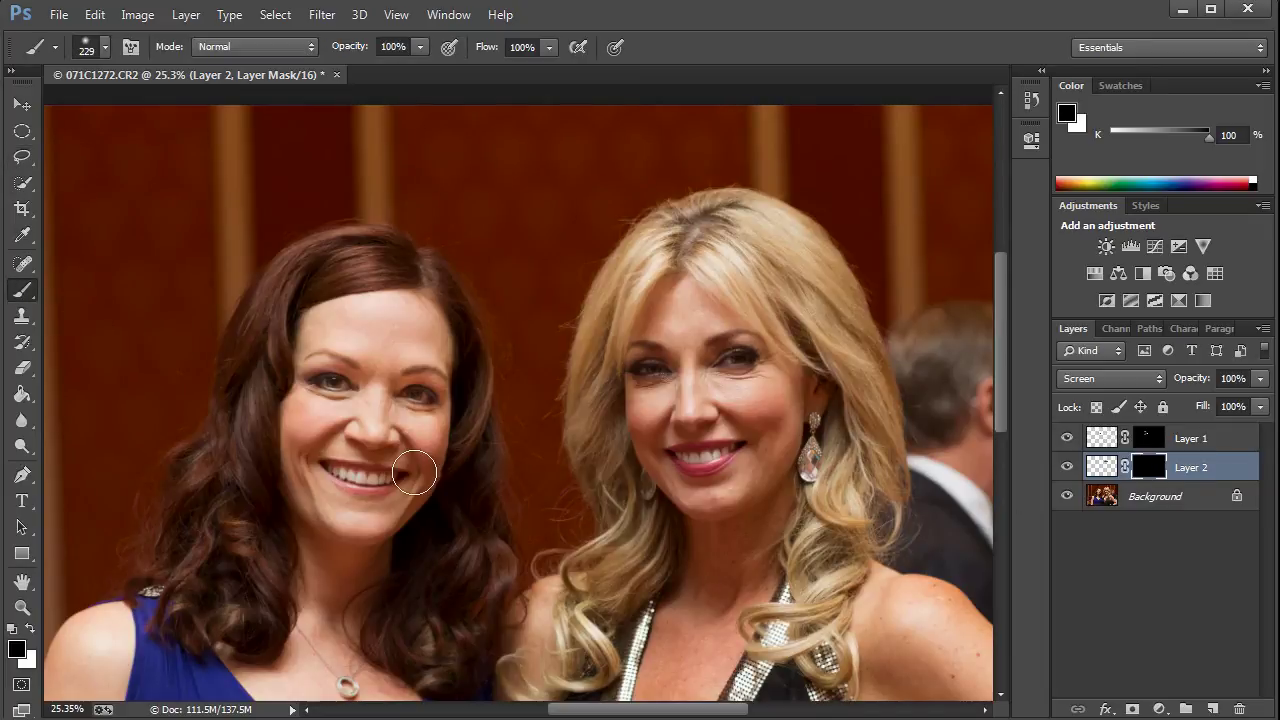
key(x)
mouse_move(696, 395)
mouse_down()
mouse_move(666, 415)
mouse_move(684, 403)
mouse_up()
mouse_move(598, 376)
mouse_down()
mouse_move(654, 358)
mouse_move(637, 371)
mouse_up()
mouse_move(672, 281)
mouse_down()
mouse_move(642, 339)
mouse_move(713, 364)
mouse_move(750, 340)
mouse_move(713, 367)
mouse_move(756, 365)
mouse_move(755, 346)
mouse_move(767, 364)
mouse_move(704, 384)
mouse_up()
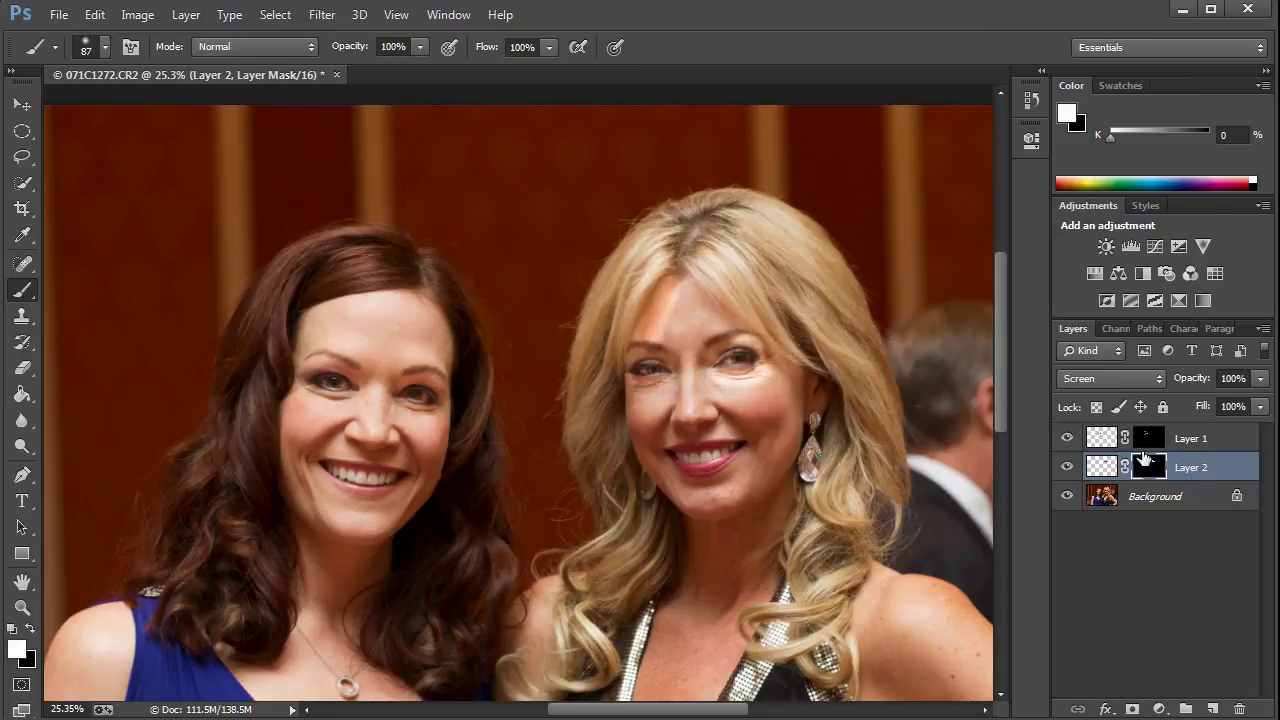
click(1260, 378)
mouse_move(1251, 403)
mouse_down()
mouse_move(1155, 398)
mouse_move(1188, 395)
mouse_up()
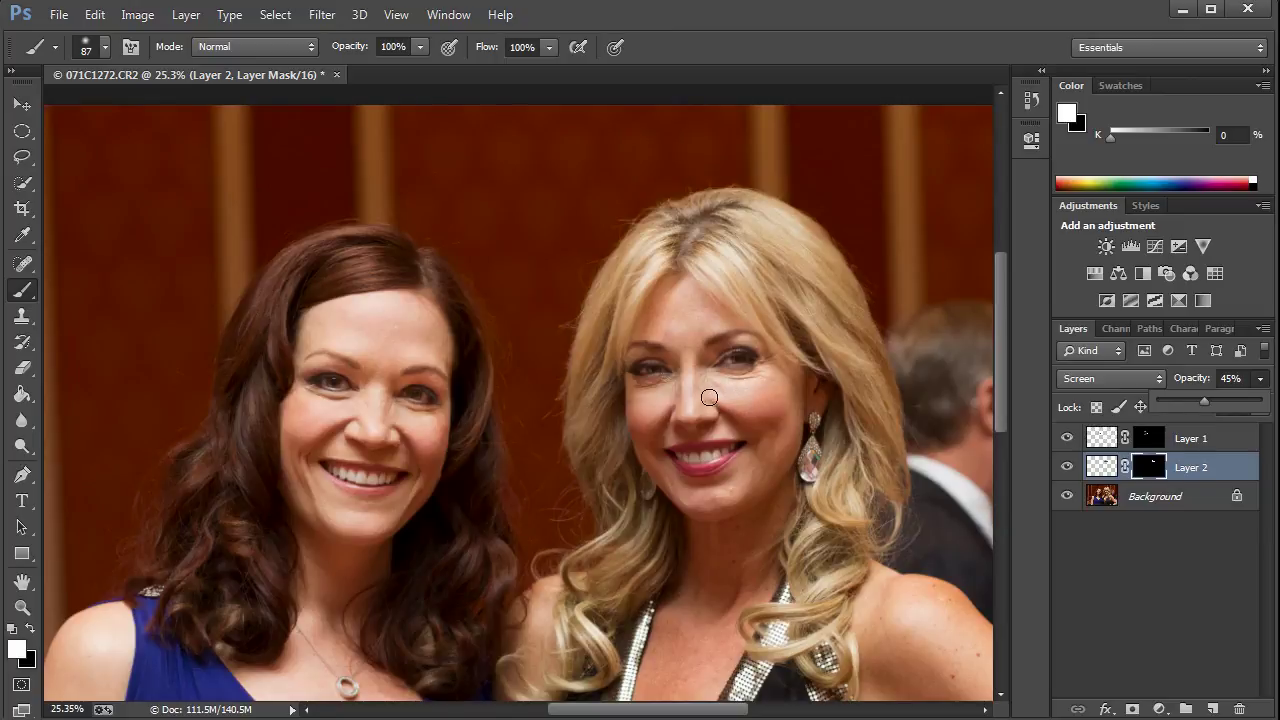
click(1148, 470)
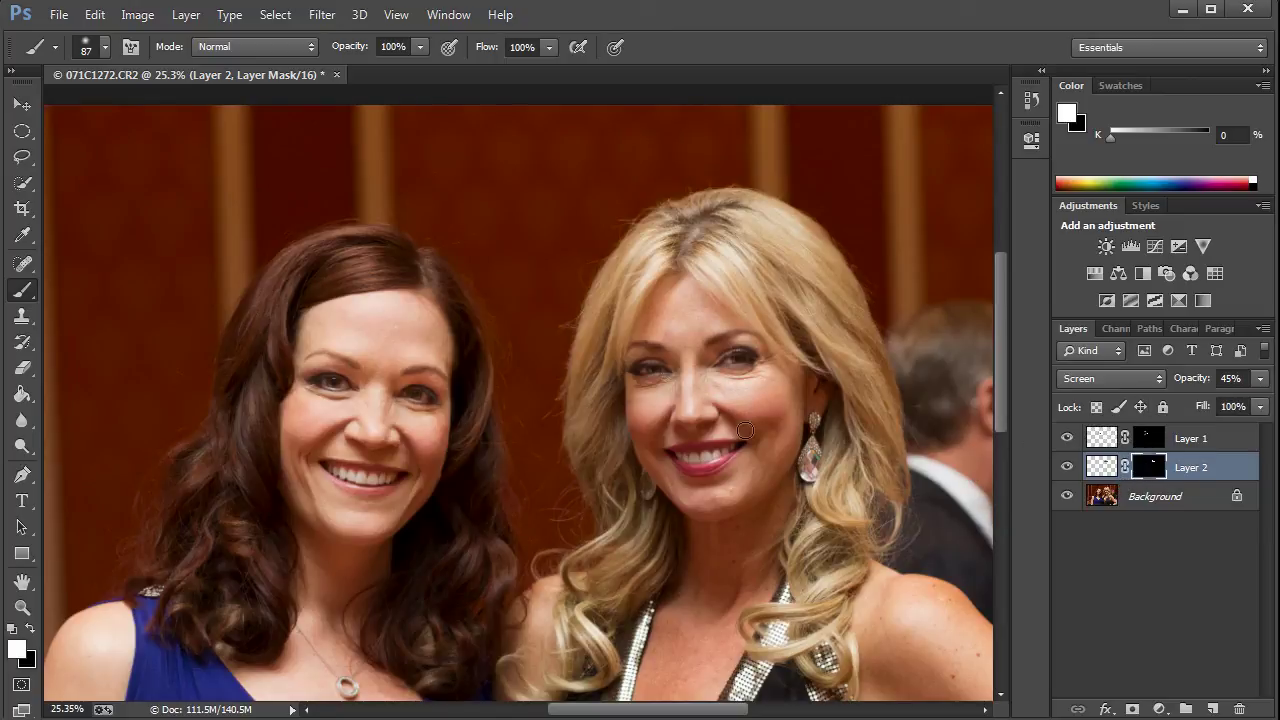
drag(722, 397, 737, 405)
key(x)
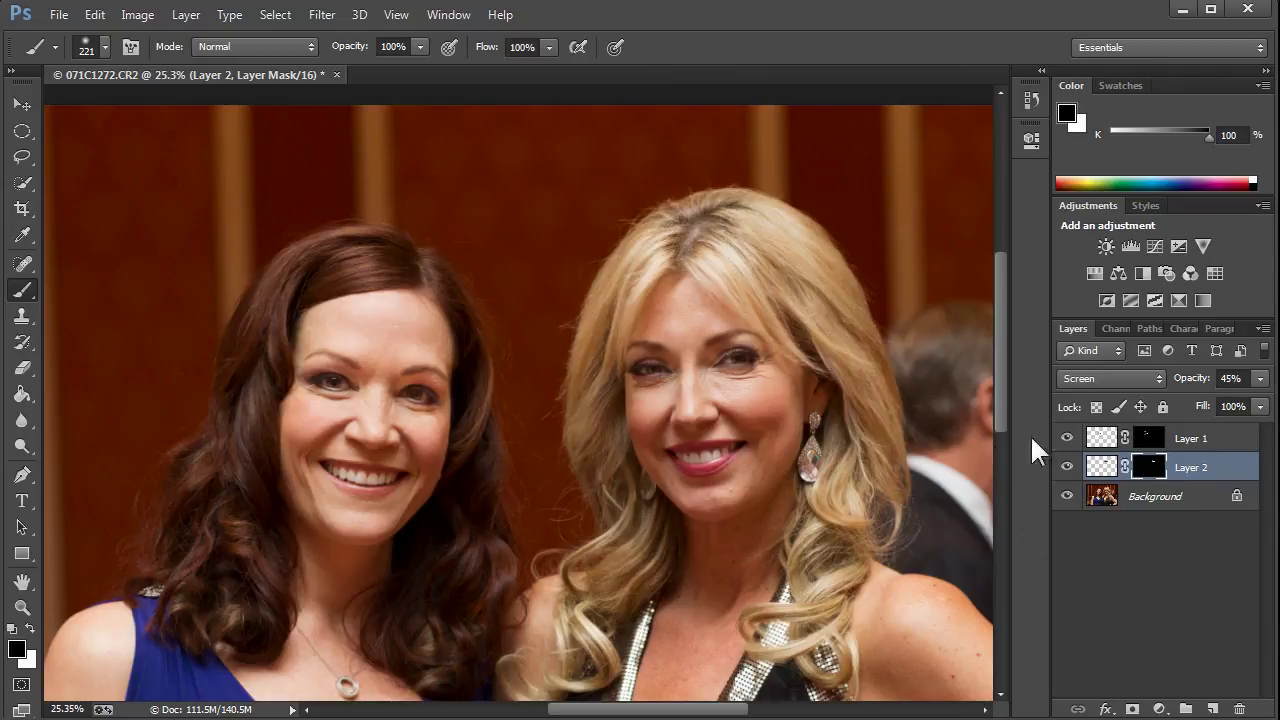
click(1067, 467)
click(1067, 467)
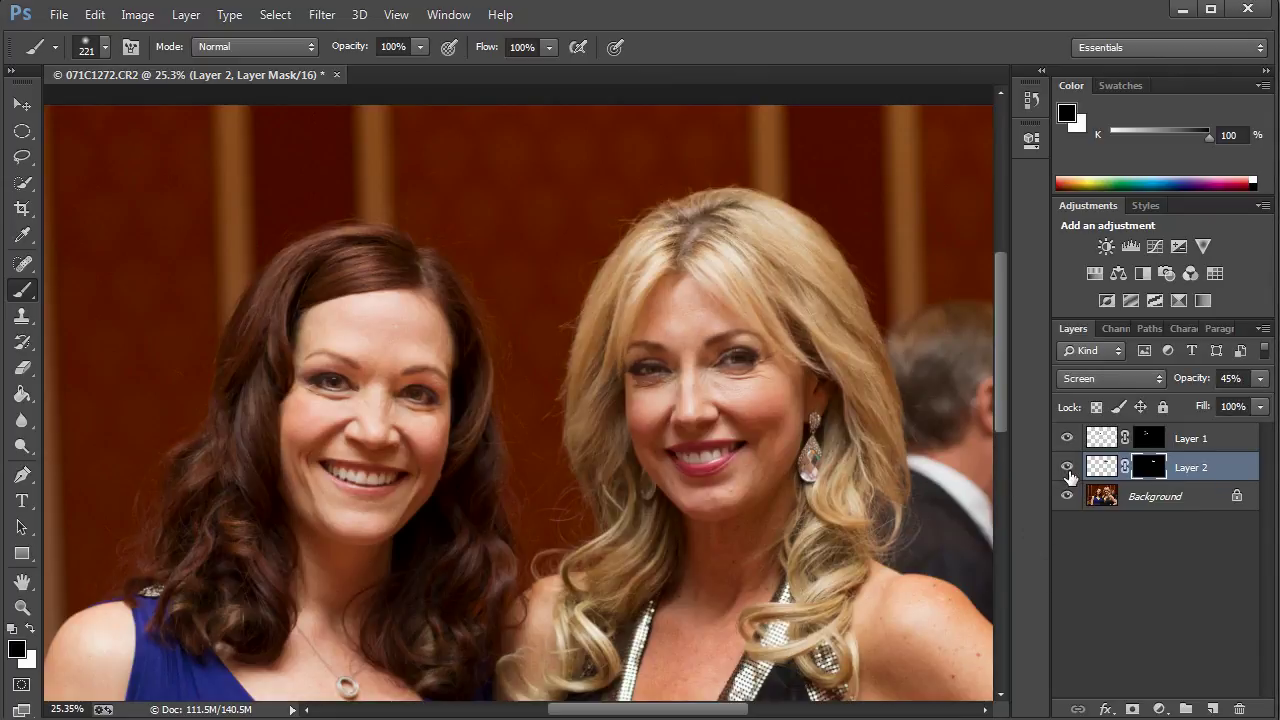